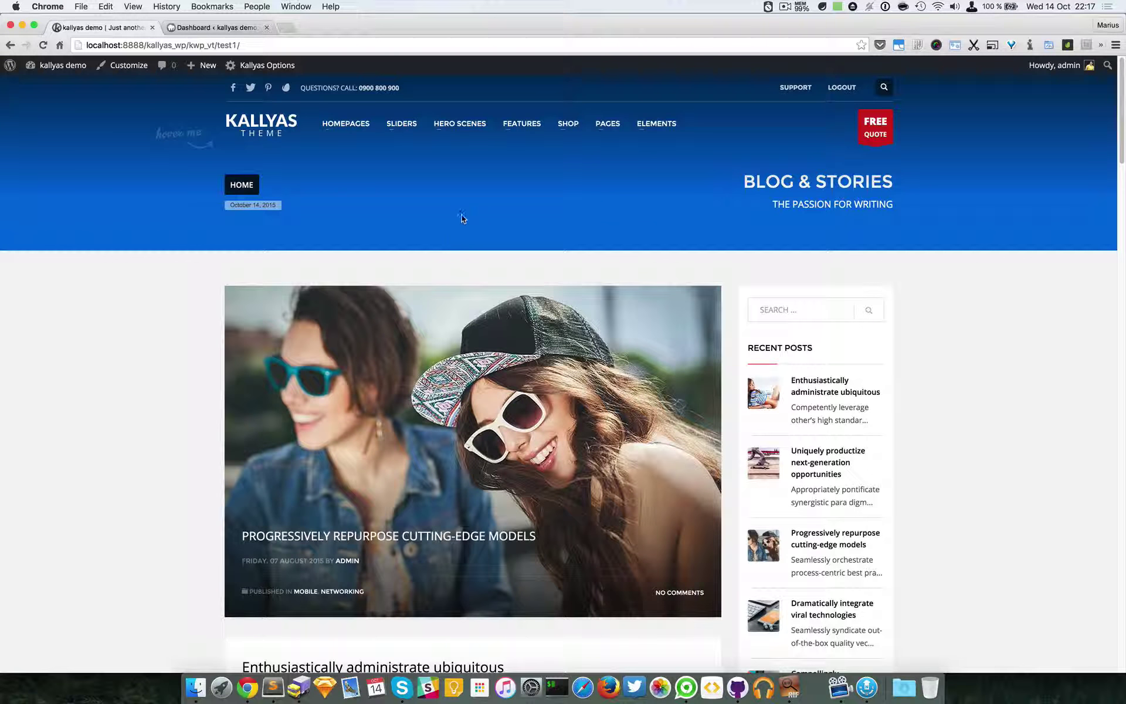
Step: Go to the Testimonials page through PAGES > Work & Stories in the site's main menu
{"action": "mouse_move", "coordinate": [607, 124]}
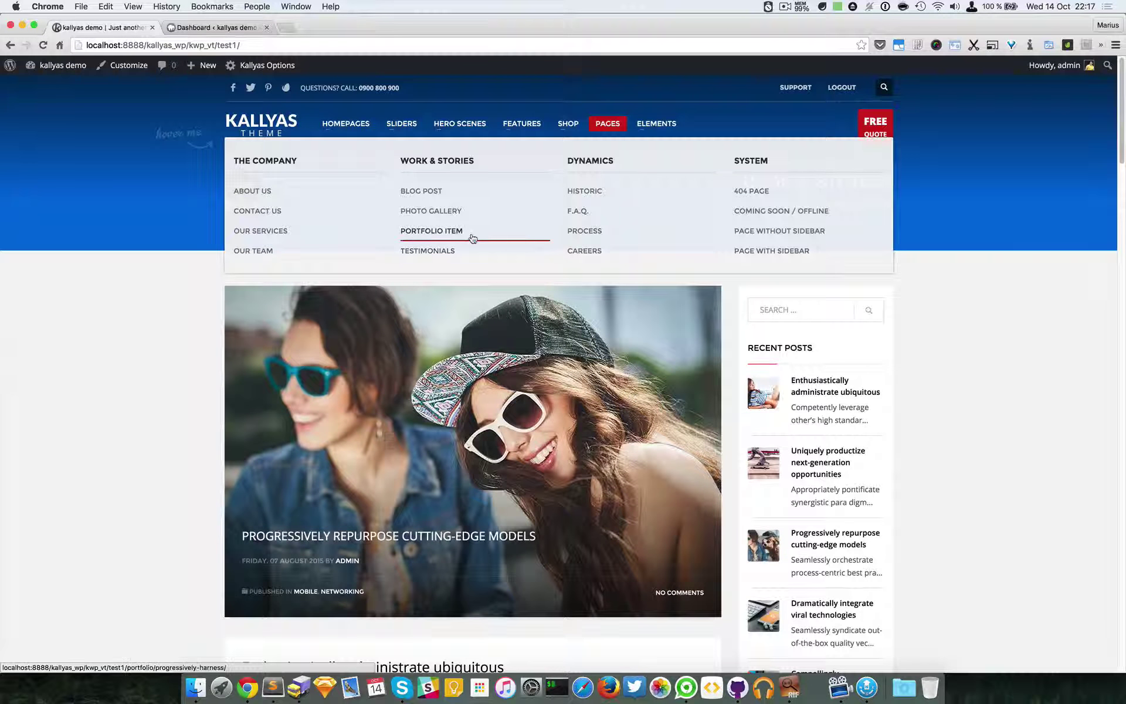
{"action": "left_click", "coordinate": [443, 253]}
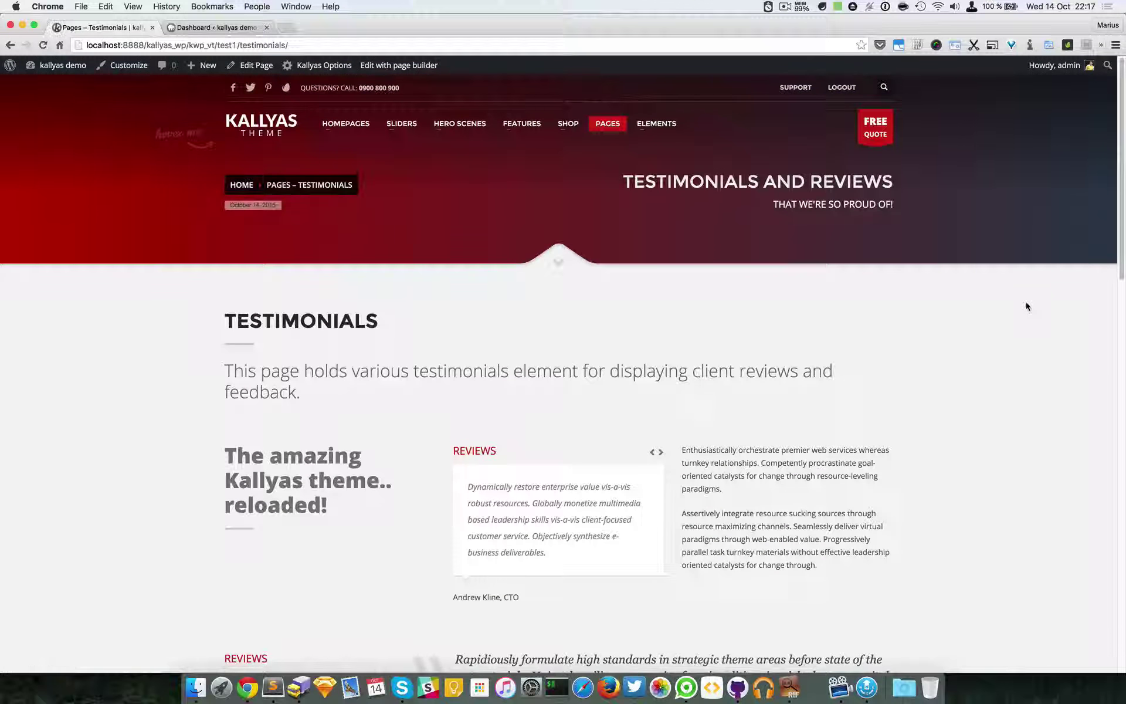
{"action": "scroll", "coordinate": [1025, 307], "scroll_direction": "down", "scroll_amount": 3}
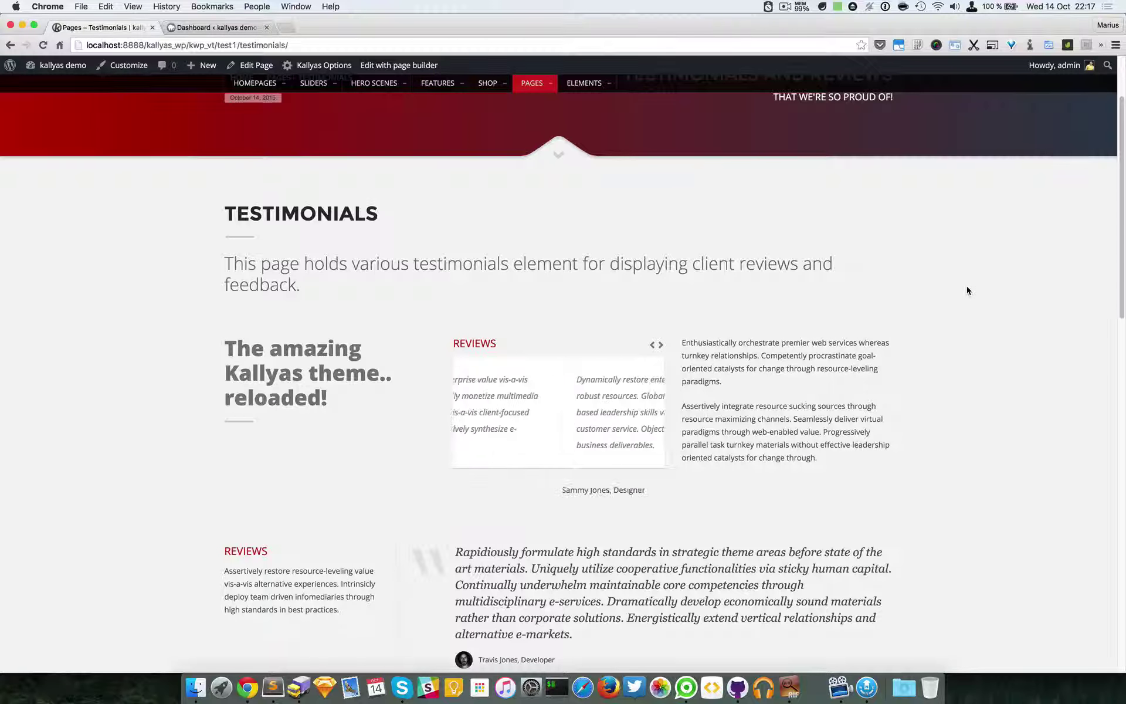
{"action": "scroll", "coordinate": [967, 290], "scroll_direction": "down", "scroll_amount": 3}
{"action": "scroll", "coordinate": [966, 290], "scroll_direction": "down", "scroll_amount": 1}
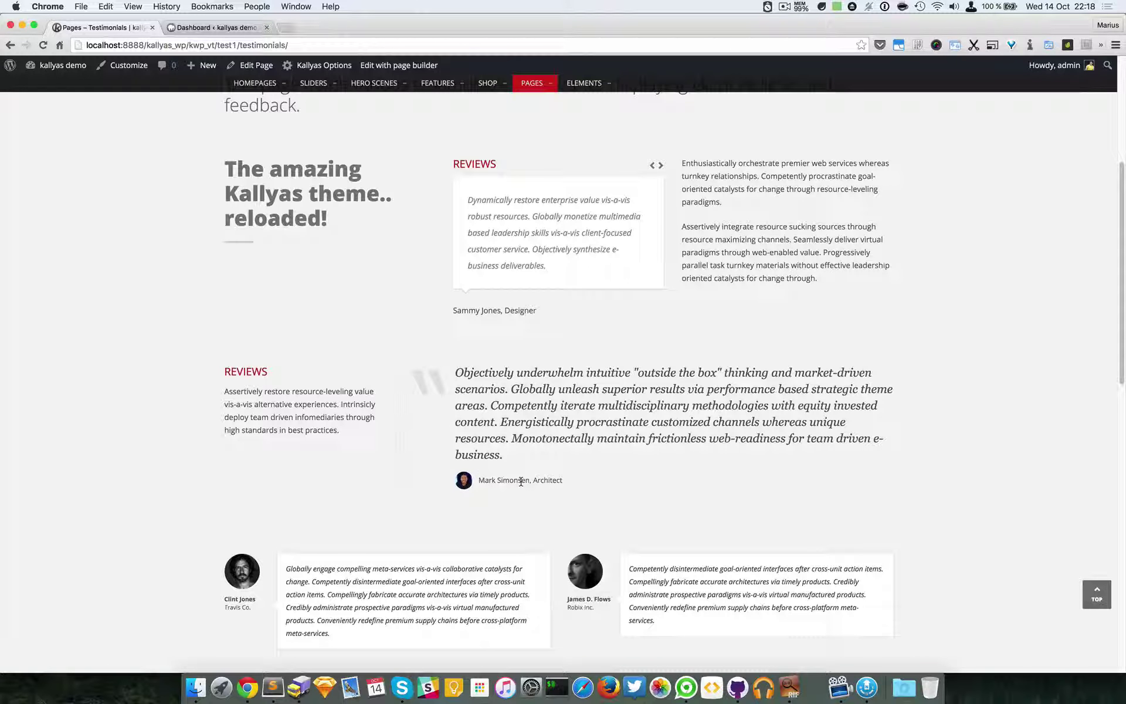
{"action": "scroll", "coordinate": [520, 480], "scroll_direction": "up", "scroll_amount": 5}
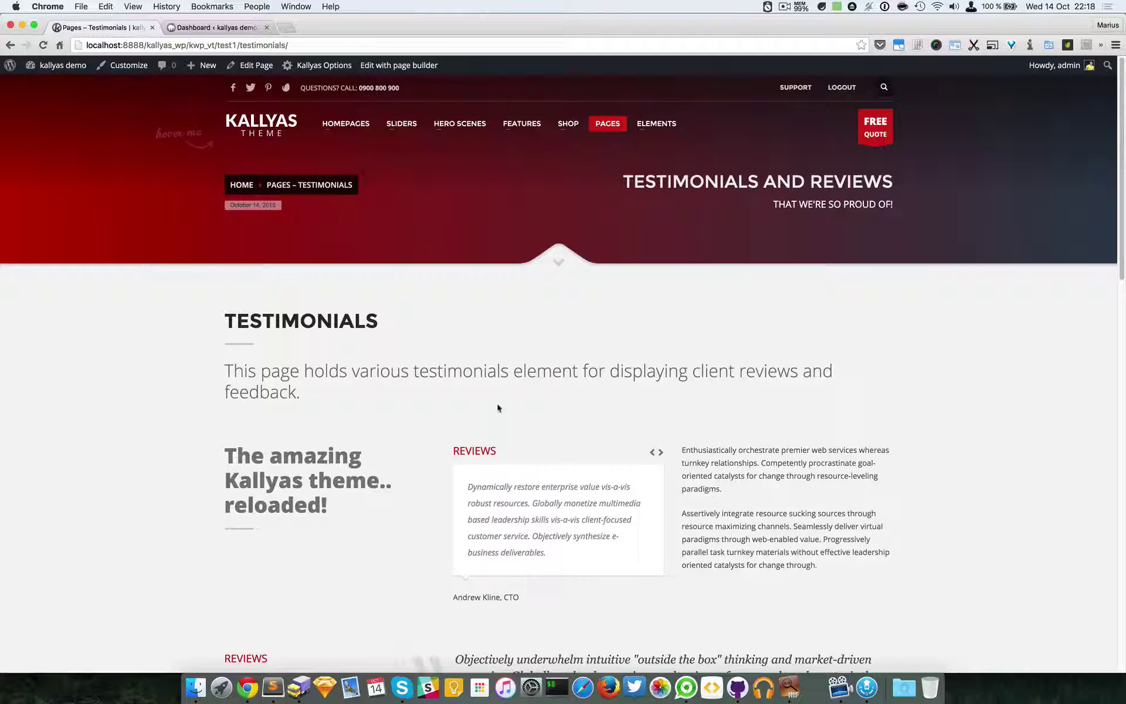
Step: Open the page in the page builder and bring up the Testimonial Fader's options dialog
{"action": "left_click", "coordinate": [410, 67]}
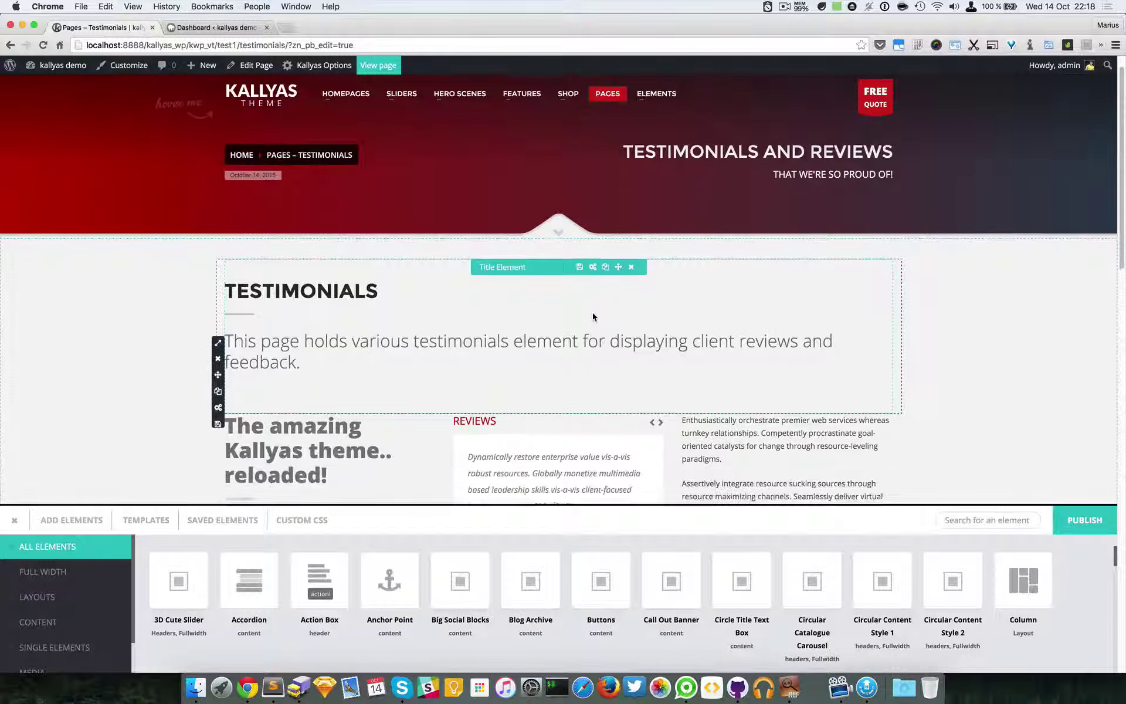
{"action": "scroll", "coordinate": [593, 315], "scroll_direction": "down", "scroll_amount": 5}
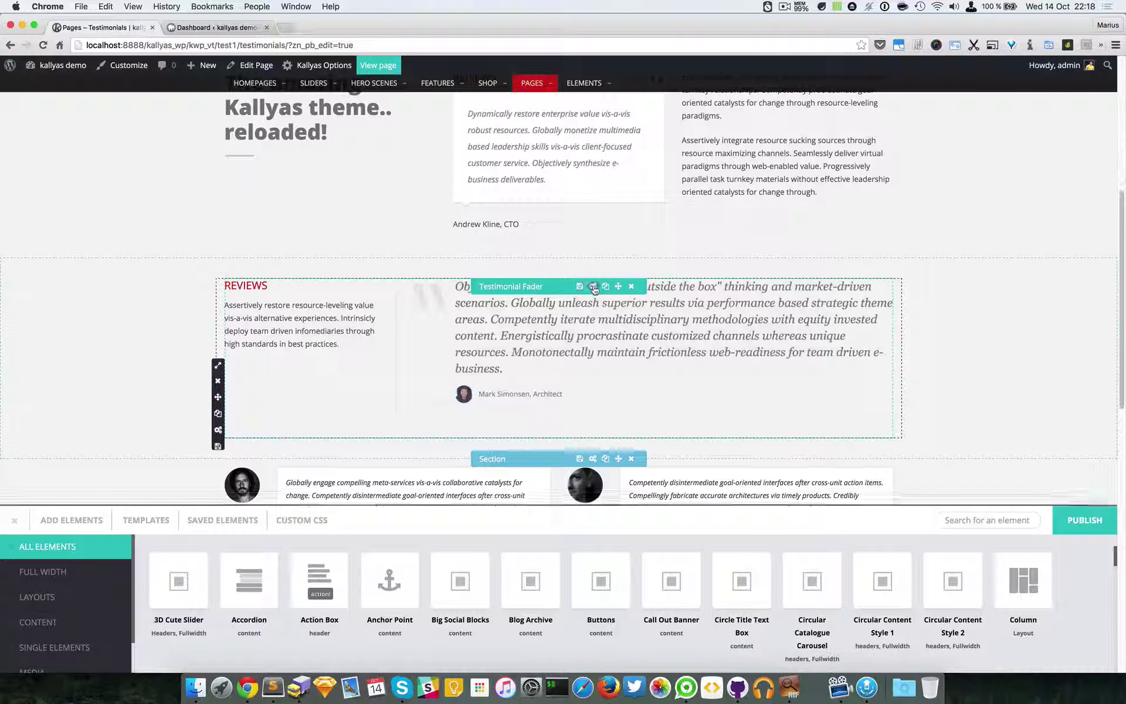
{"action": "left_click", "coordinate": [592, 286]}
{"action": "left_click_drag", "start_coordinate": [570, 241], "coordinate": [833, 311]}
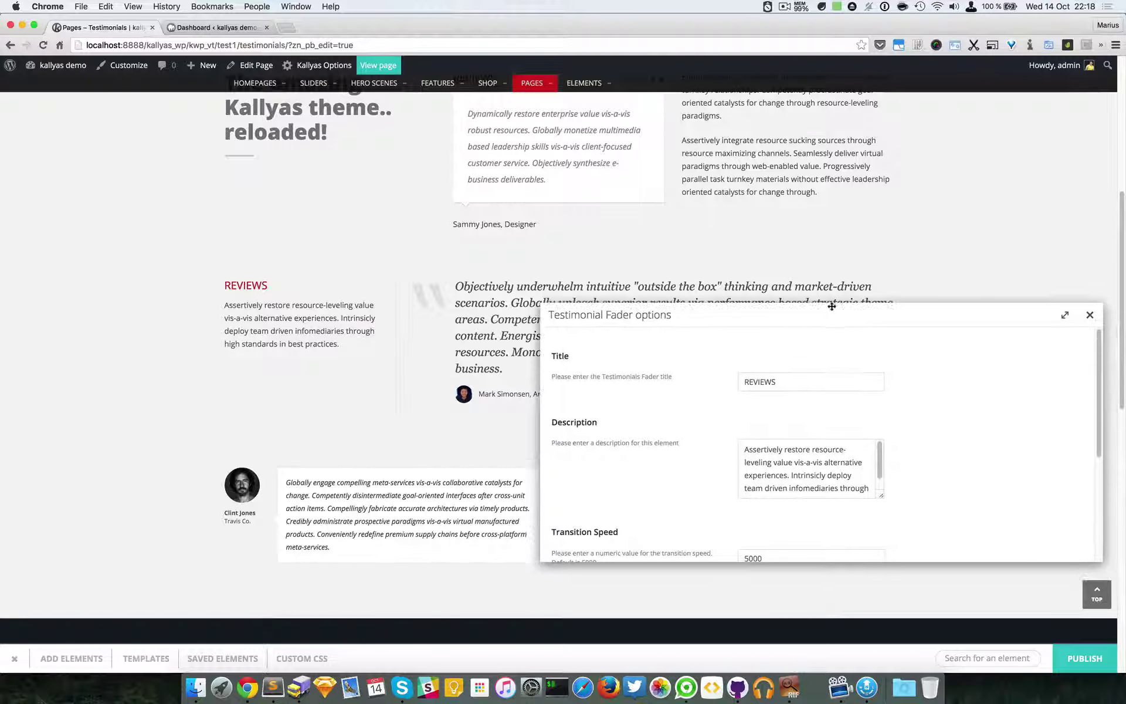
Step: Look through the fader options, showing Transition Speed 5000 and the two testimonial entries
{"action": "scroll", "coordinate": [796, 417], "scroll_direction": "down", "scroll_amount": 2}
{"action": "scroll", "coordinate": [639, 396], "scroll_direction": "up", "scroll_amount": 2}
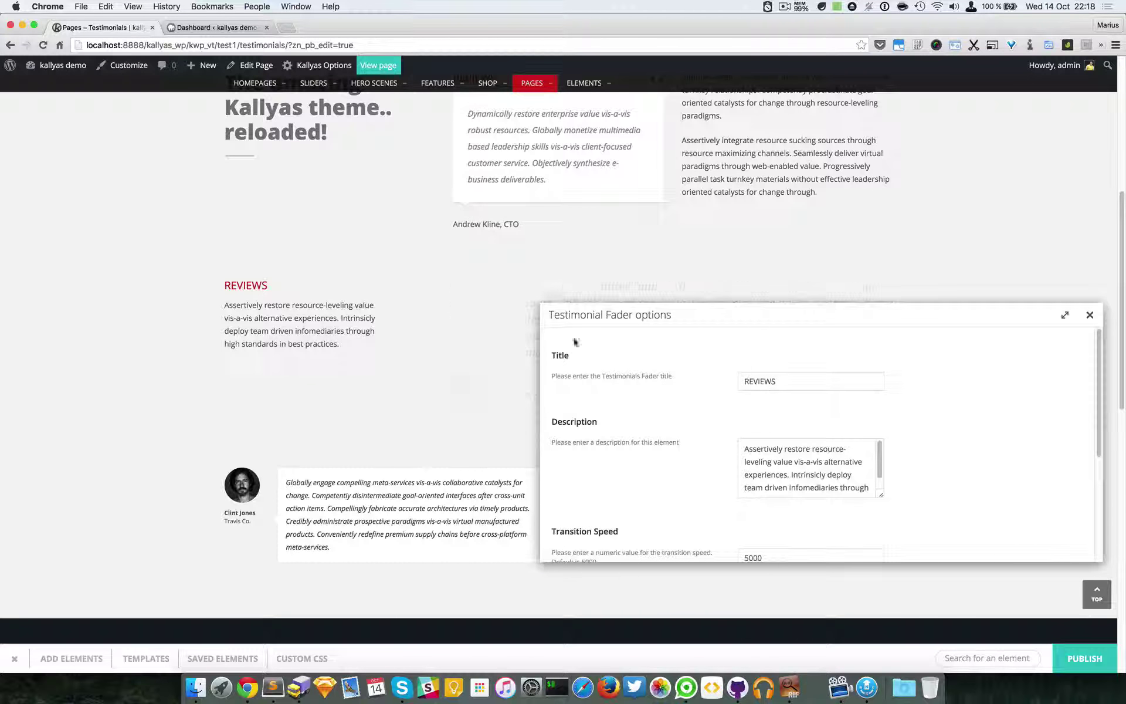
{"action": "scroll", "coordinate": [274, 303], "scroll_direction": "down", "scroll_amount": 2}
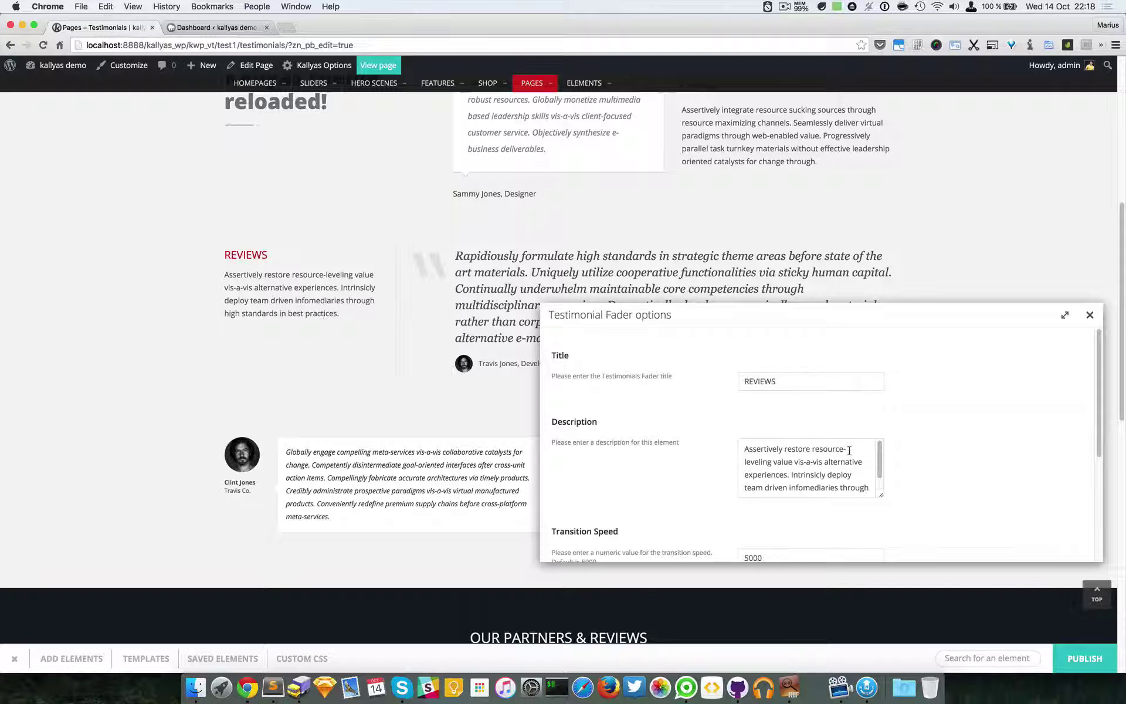
{"action": "scroll", "coordinate": [848, 450], "scroll_direction": "down", "scroll_amount": 2}
{"action": "scroll", "coordinate": [888, 458], "scroll_direction": "down", "scroll_amount": 2}
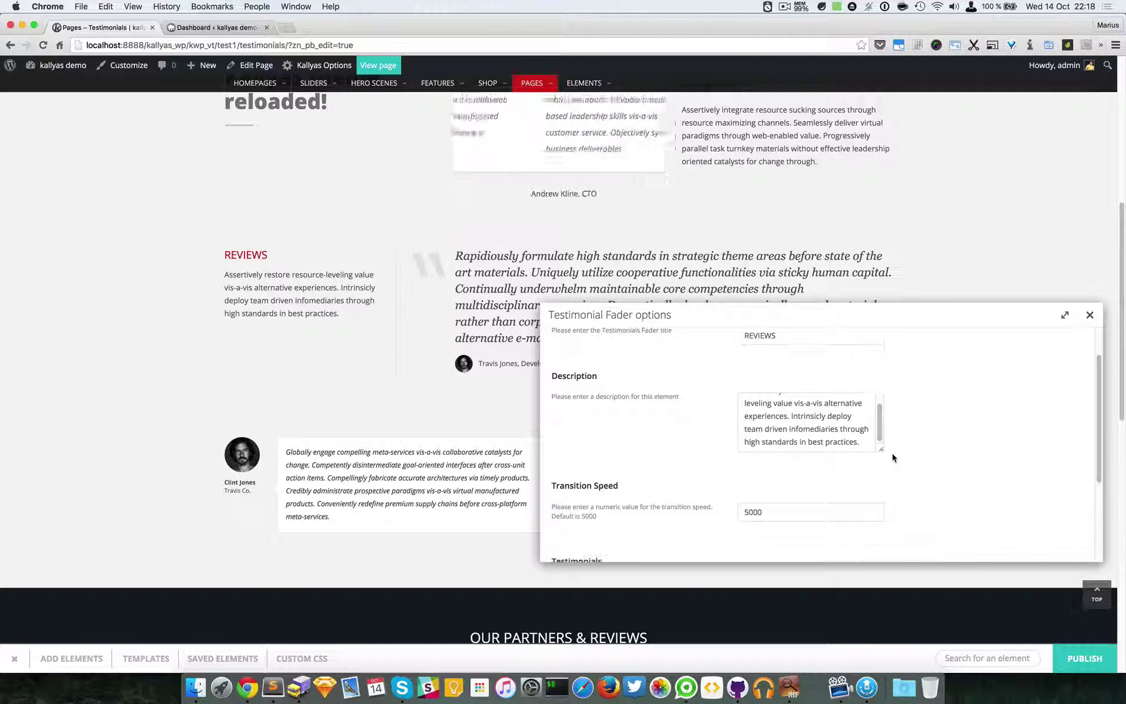
{"action": "left_click", "coordinate": [816, 420]}
{"action": "scroll", "coordinate": [816, 425], "scroll_direction": "up", "scroll_amount": 2}
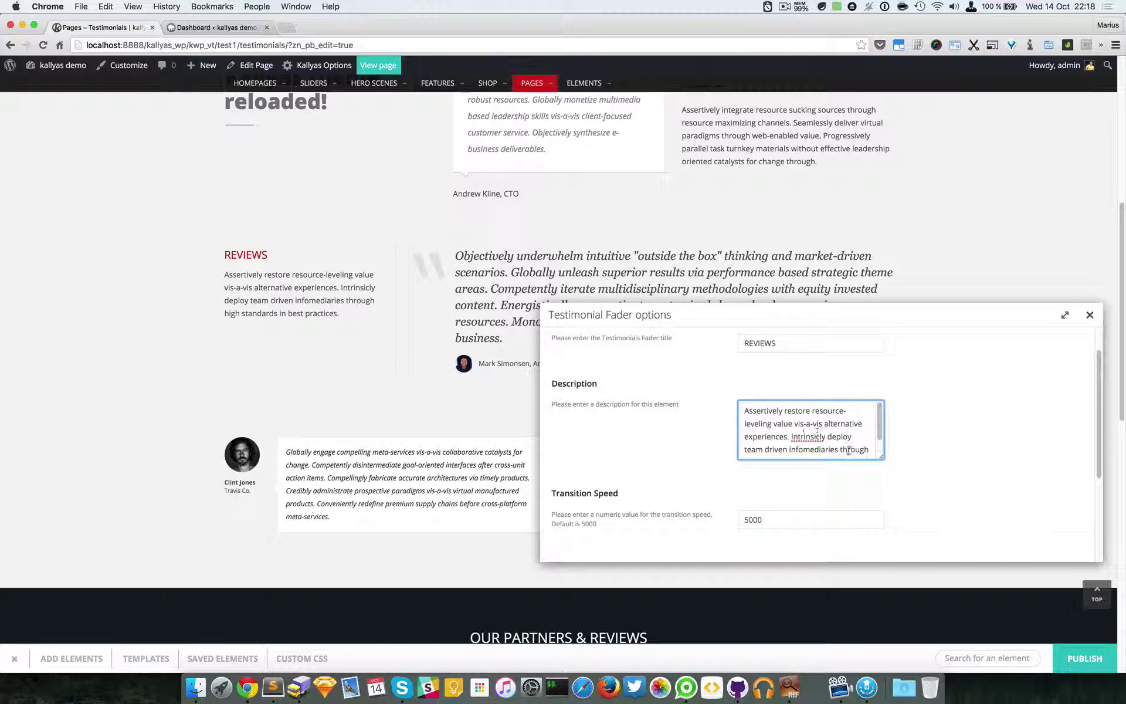
{"action": "scroll", "coordinate": [936, 435], "scroll_direction": "down", "scroll_amount": 3}
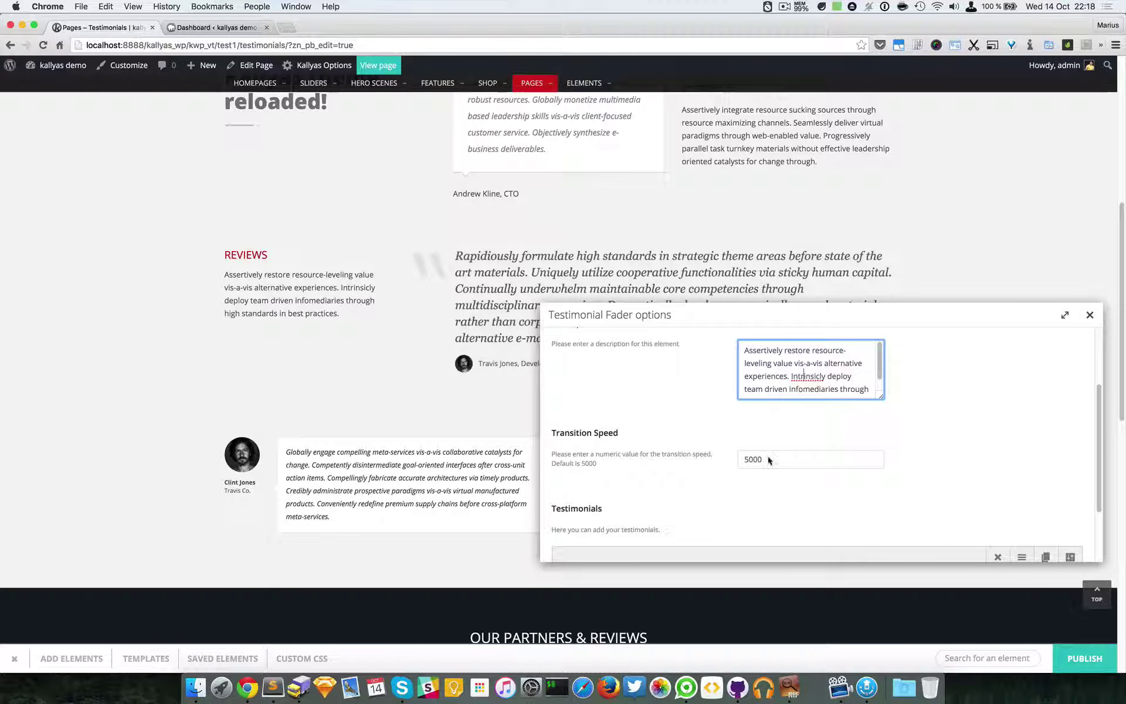
{"action": "double_click", "coordinate": [791, 464]}
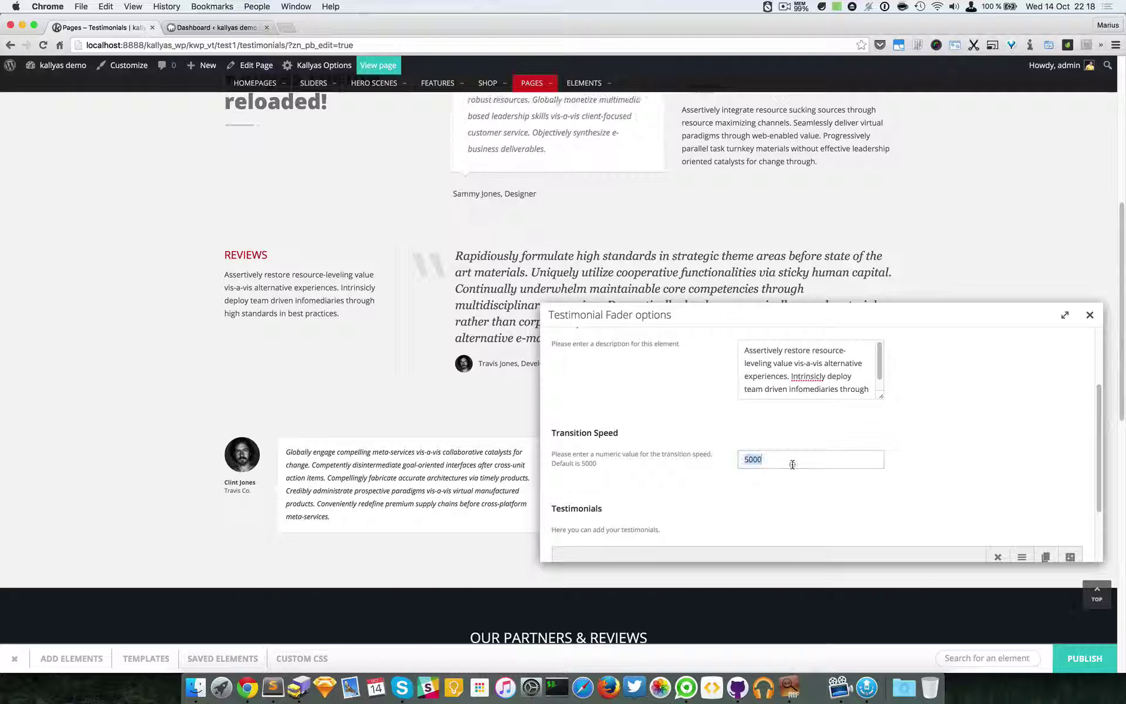
{"action": "left_click", "coordinate": [760, 461]}
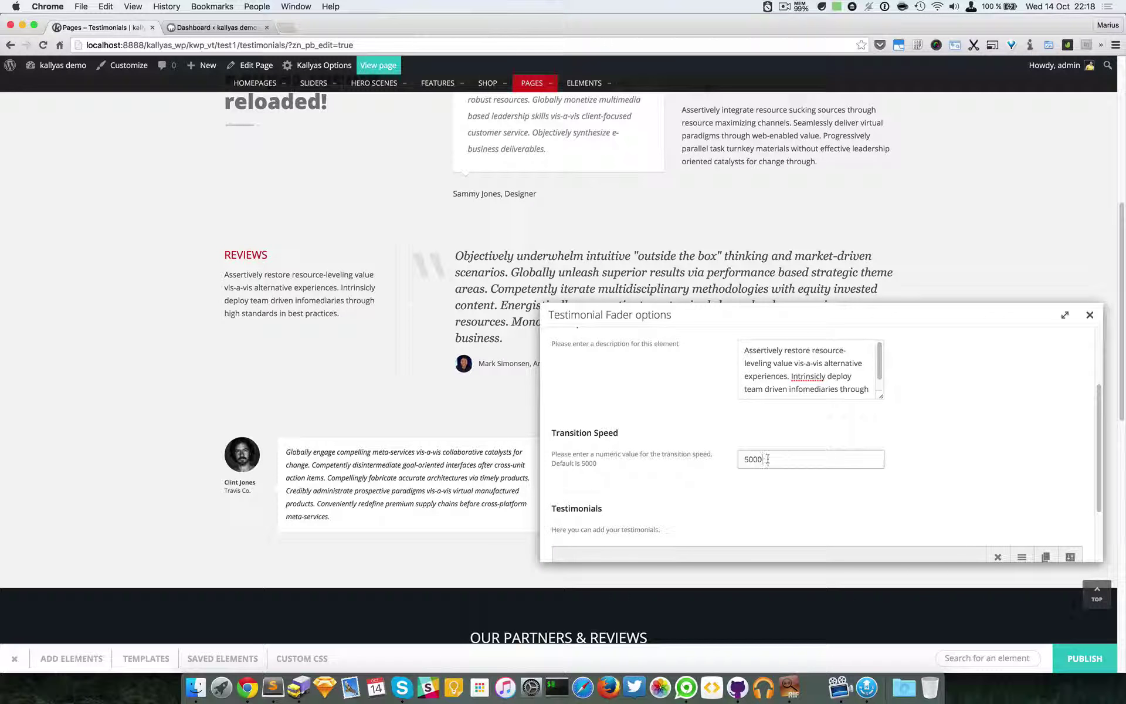
{"action": "scroll", "coordinate": [752, 464], "scroll_direction": "down", "scroll_amount": 2}
{"action": "scroll", "coordinate": [743, 470], "scroll_direction": "down", "scroll_amount": 2}
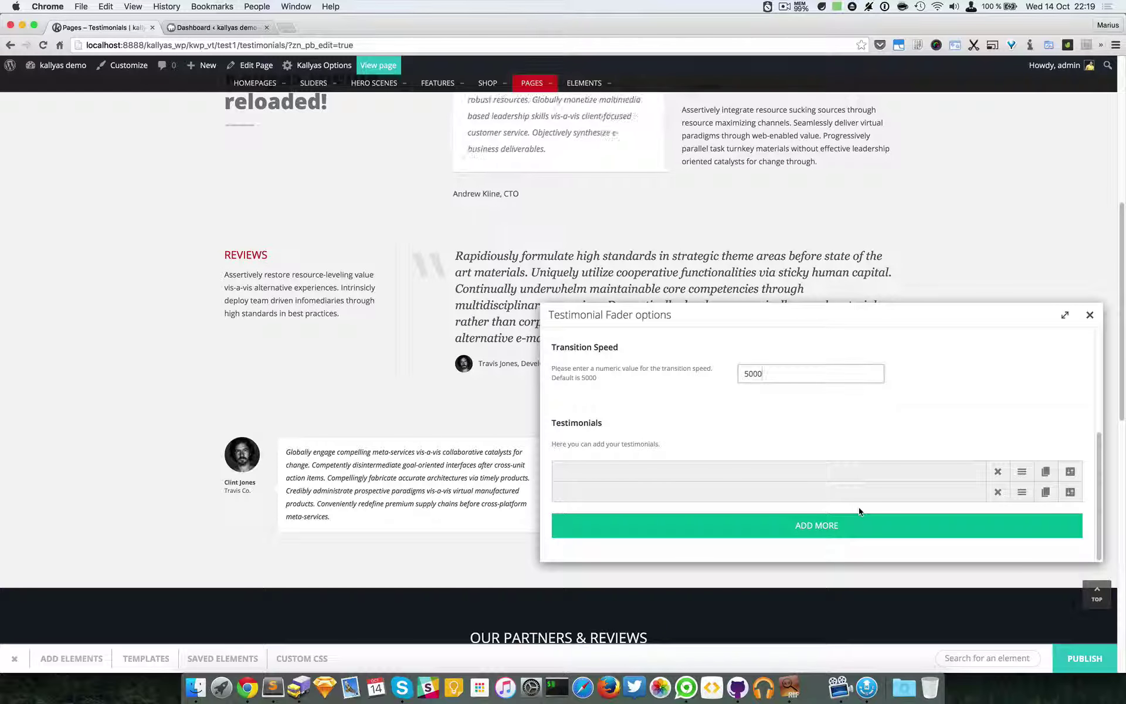
{"action": "left_click", "coordinate": [836, 526]}
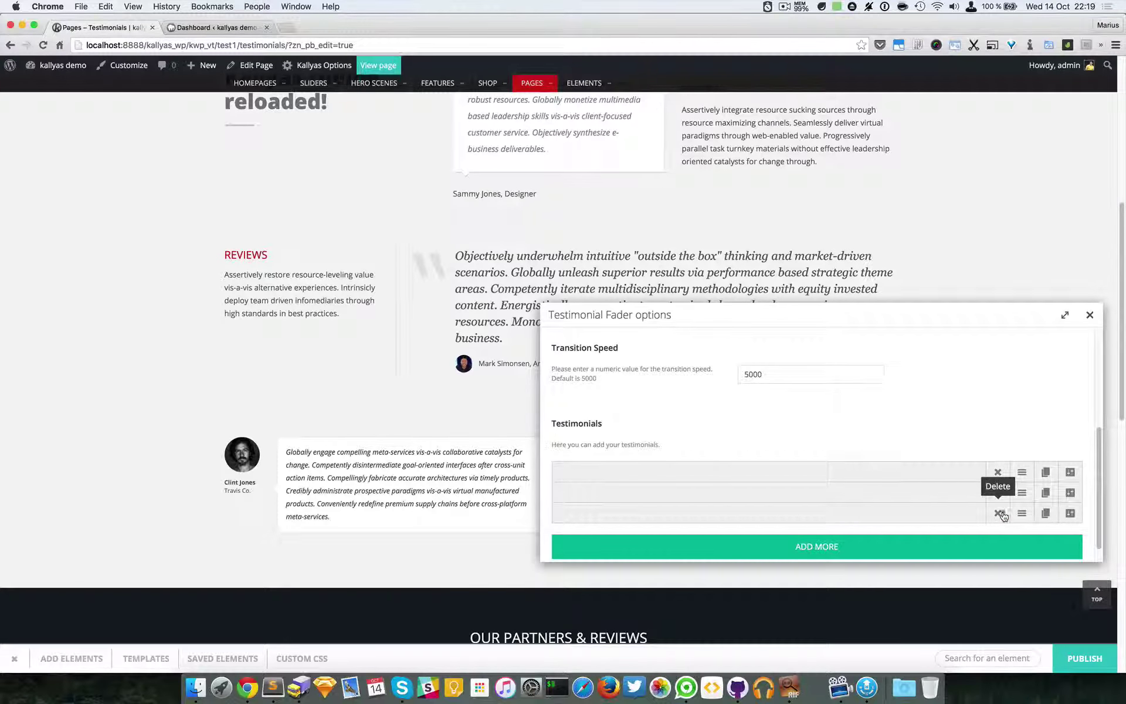
{"action": "left_click", "coordinate": [998, 513]}
{"action": "left_click", "coordinate": [486, 378]}
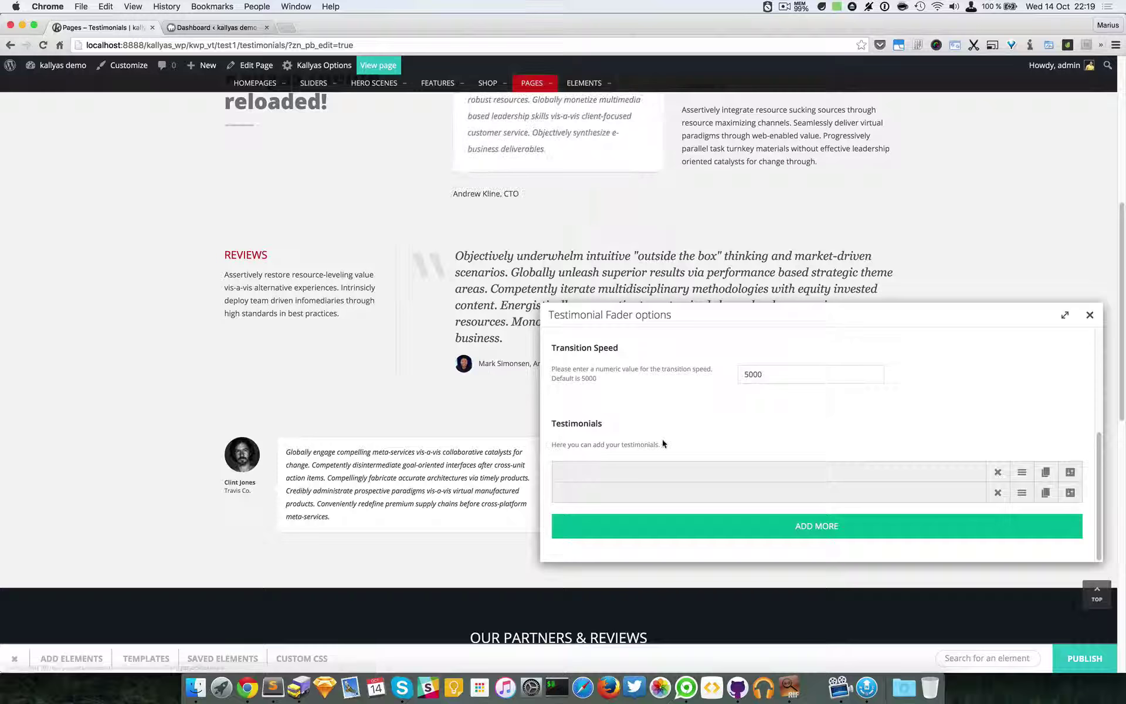
{"action": "left_click_drag", "start_coordinate": [787, 317], "coordinate": [761, 329]}
{"action": "scroll", "coordinate": [528, 275], "scroll_direction": "down", "scroll_amount": 1}
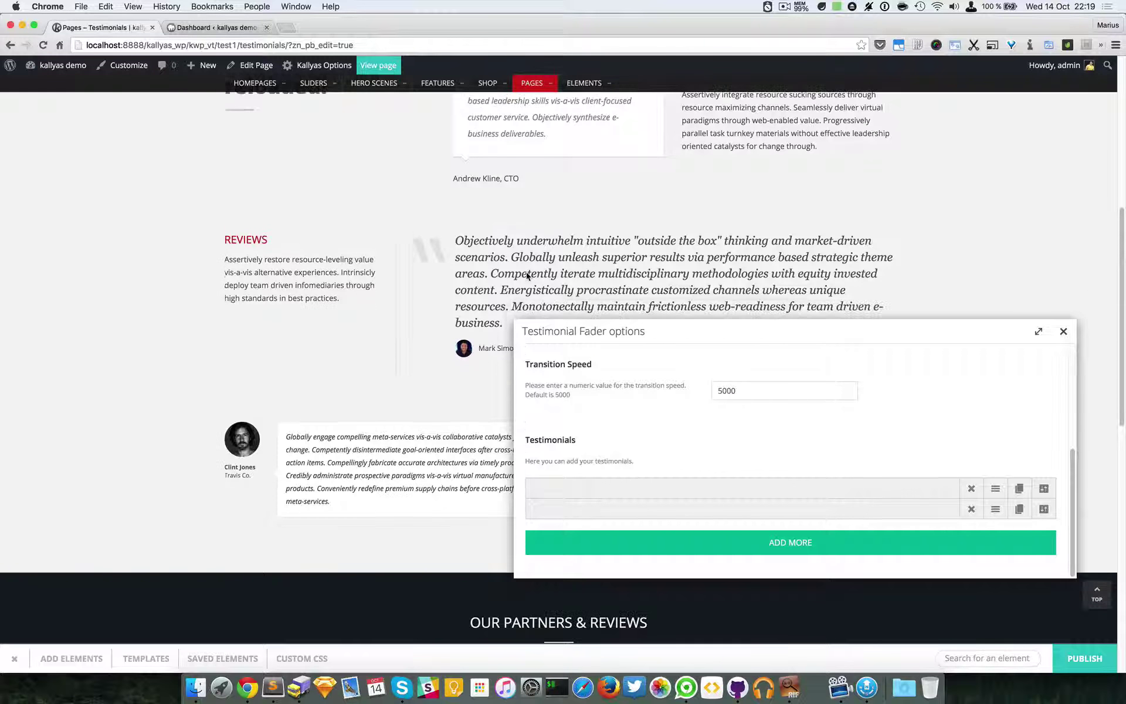
{"action": "scroll", "coordinate": [527, 276], "scroll_direction": "down", "scroll_amount": 2}
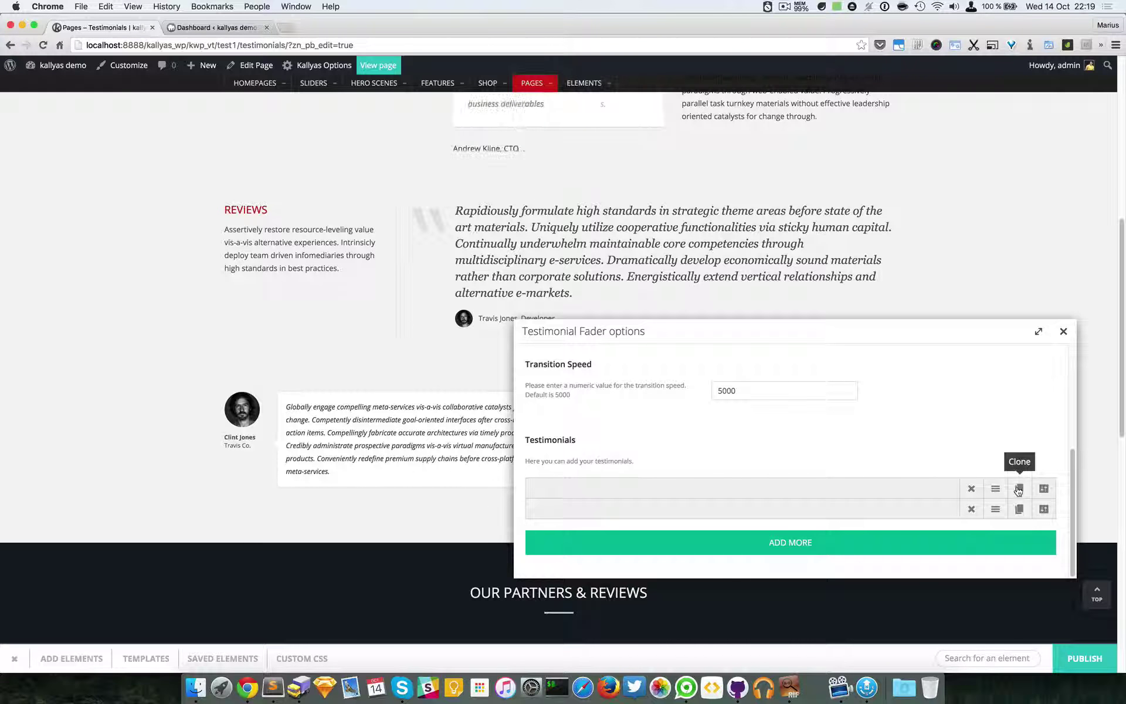
{"action": "left_click", "coordinate": [1043, 489]}
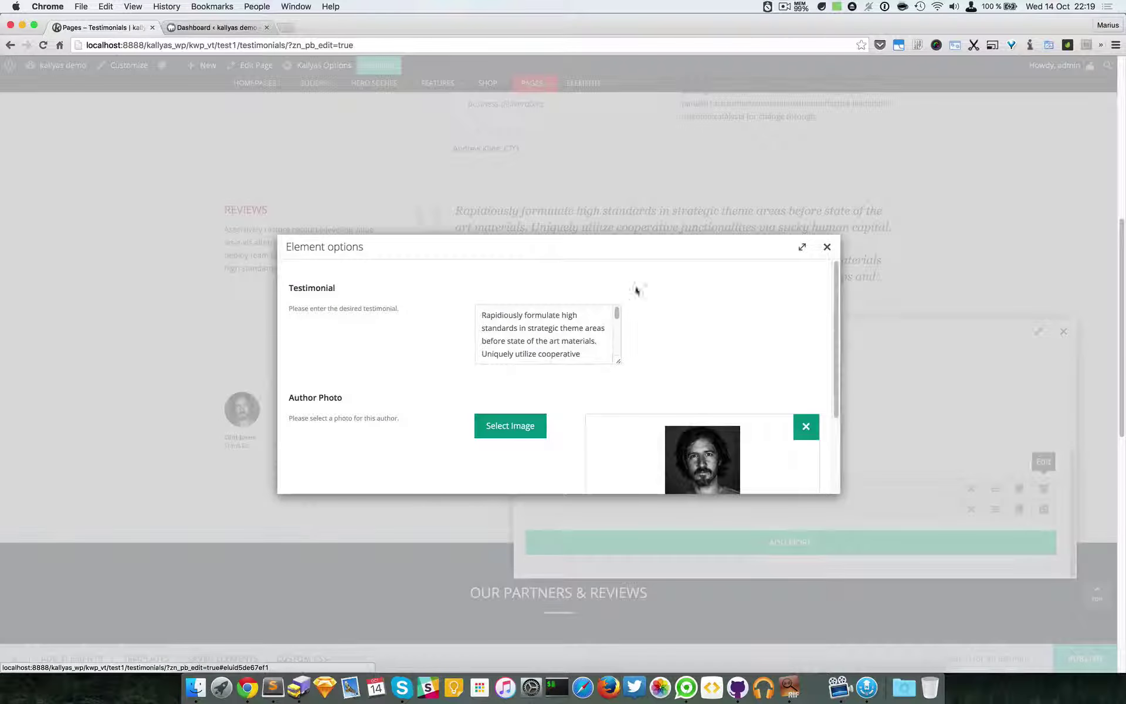
{"action": "left_click_drag", "start_coordinate": [581, 254], "coordinate": [807, 309]}
{"action": "scroll", "coordinate": [768, 397], "scroll_direction": "down", "scroll_amount": 10}
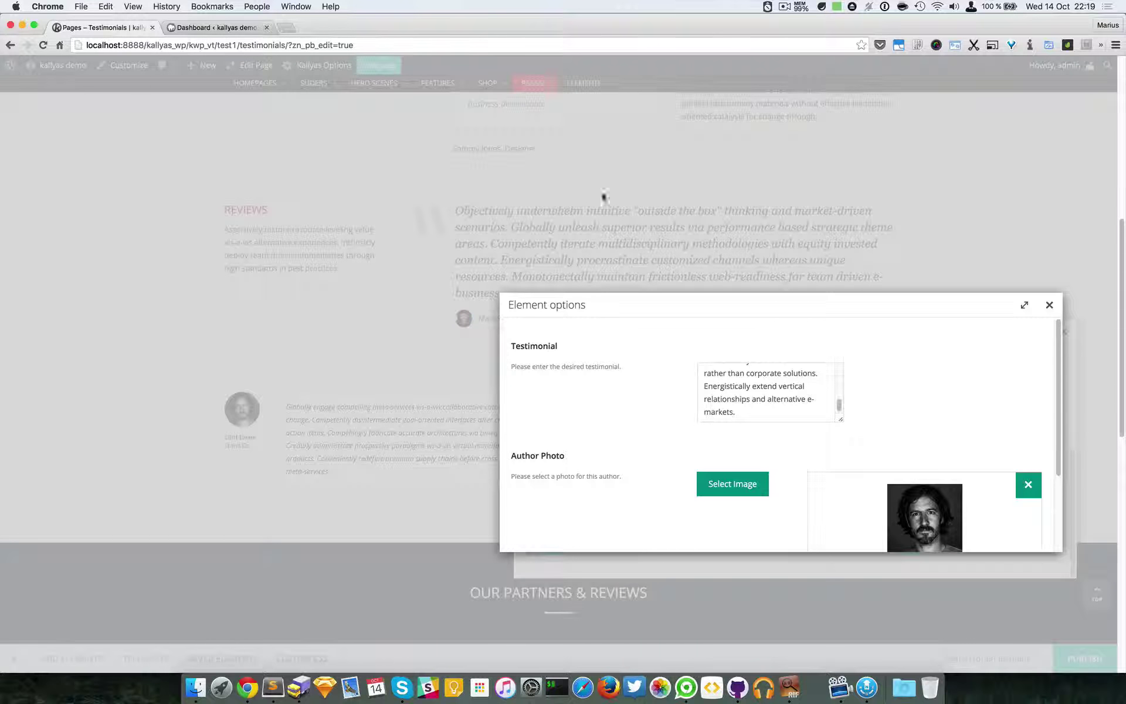
{"action": "left_click_drag", "start_coordinate": [647, 302], "coordinate": [659, 324]}
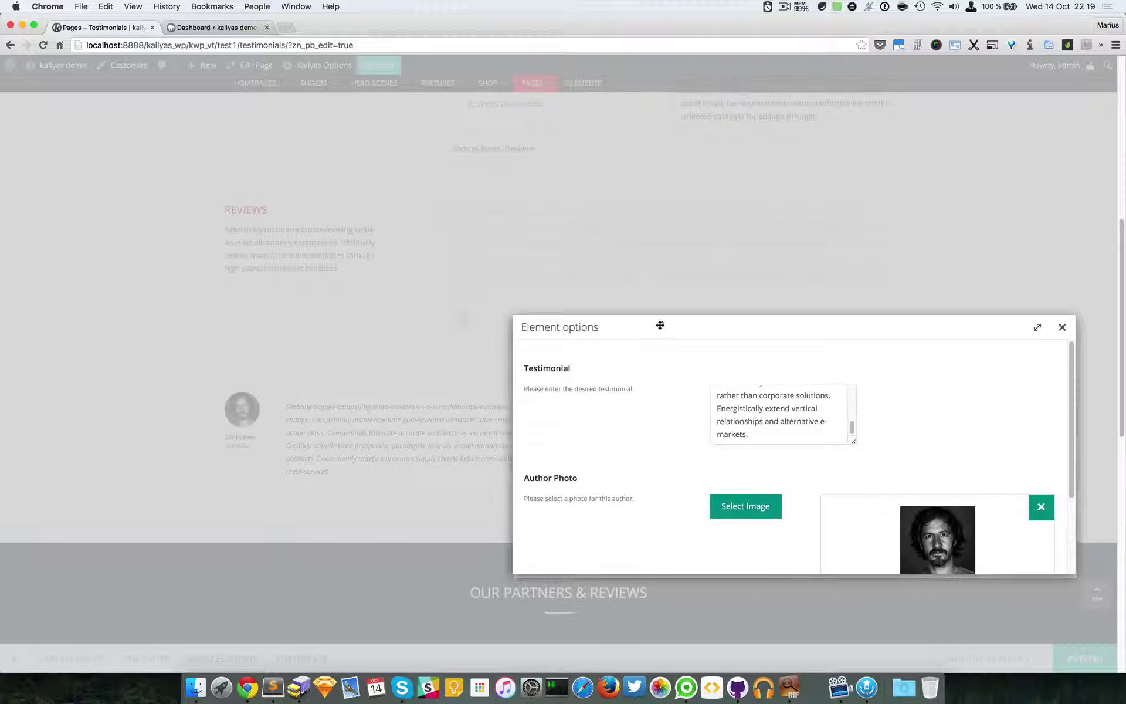
{"action": "left_click", "coordinate": [773, 414]}
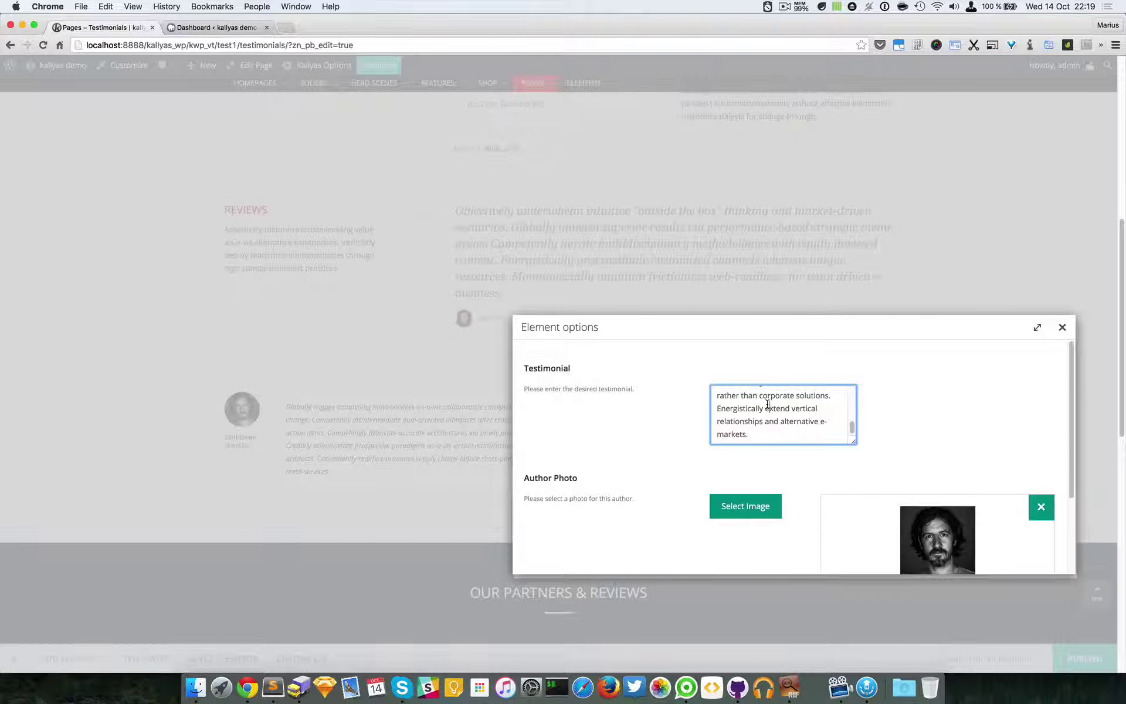
{"action": "scroll", "coordinate": [771, 432], "scroll_direction": "down", "scroll_amount": 3}
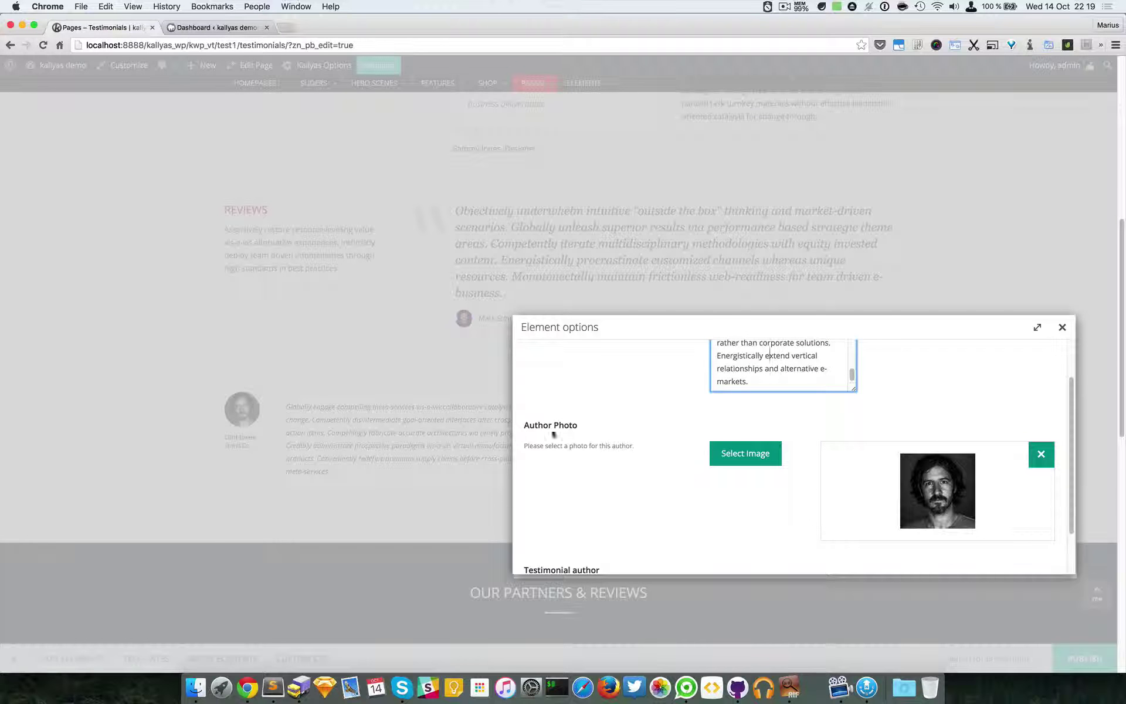
{"action": "scroll", "coordinate": [727, 452], "scroll_direction": "down", "scroll_amount": 1}
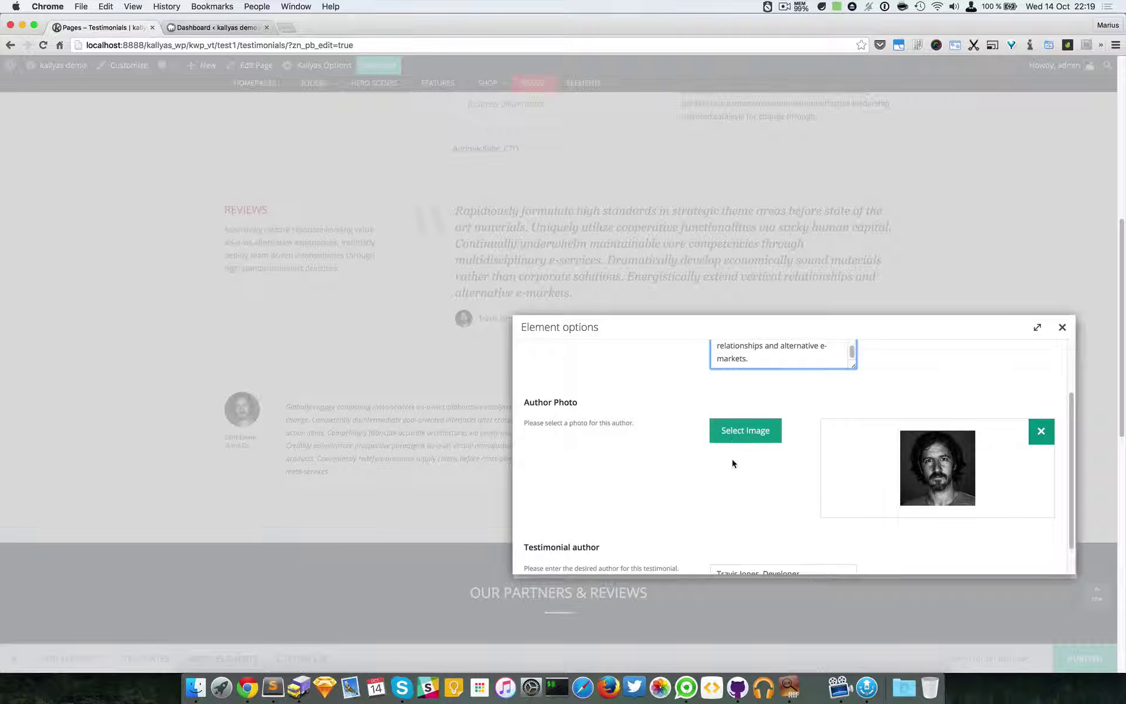
{"action": "scroll", "coordinate": [737, 485], "scroll_direction": "down", "scroll_amount": 2}
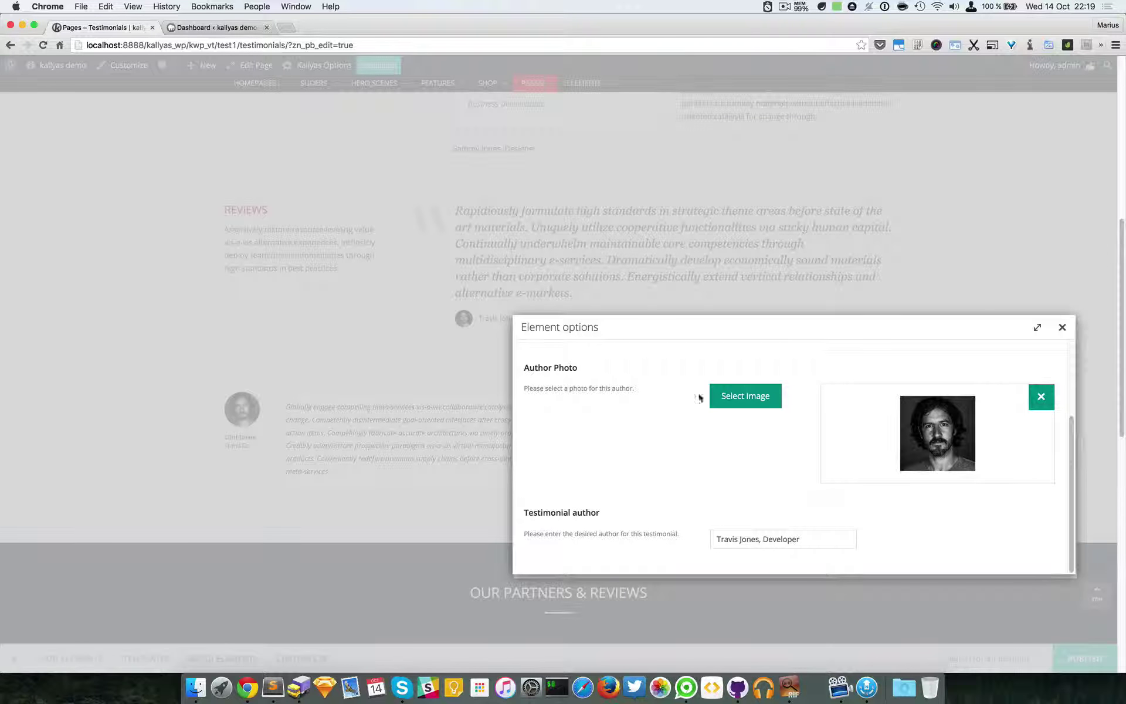
{"action": "left_click_drag", "start_coordinate": [694, 338], "coordinate": [704, 372]}
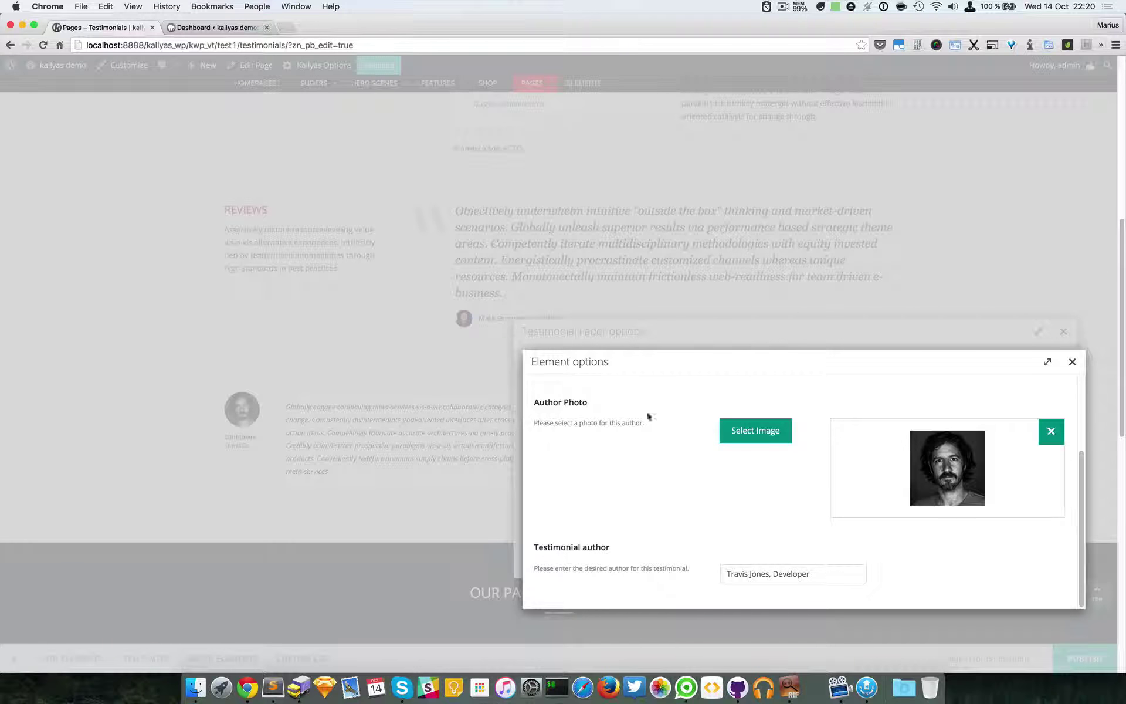
{"action": "scroll", "coordinate": [761, 475], "scroll_direction": "up", "scroll_amount": 4}
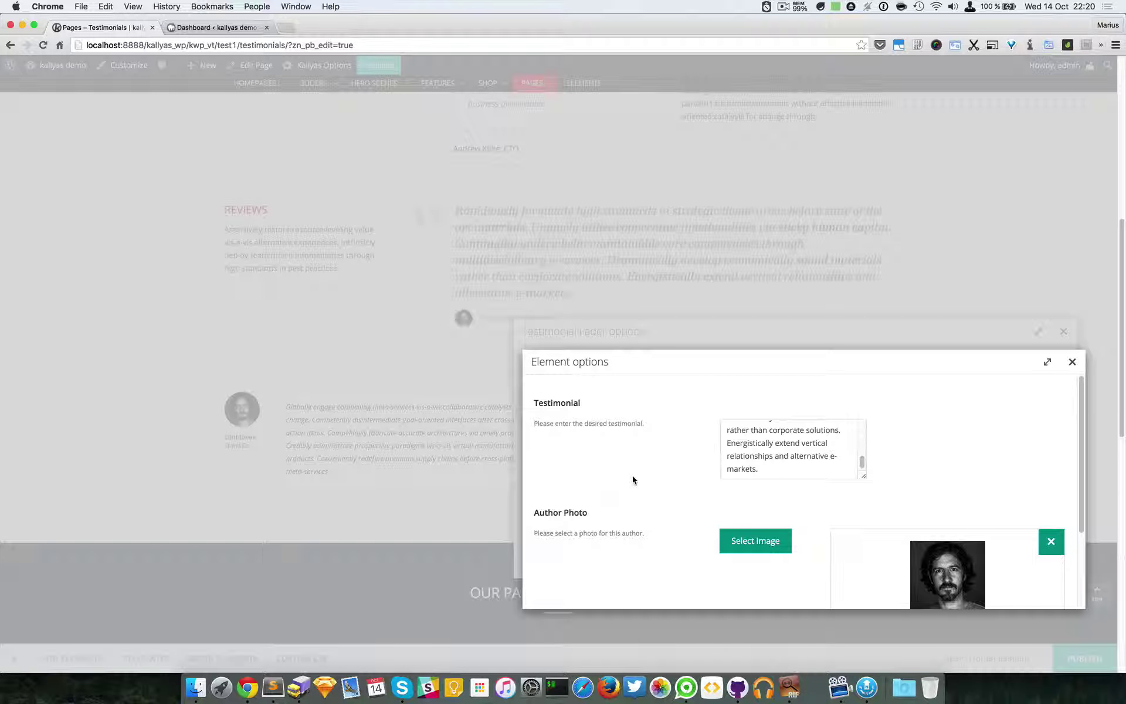
{"action": "scroll", "coordinate": [632, 480], "scroll_direction": "down", "scroll_amount": 3}
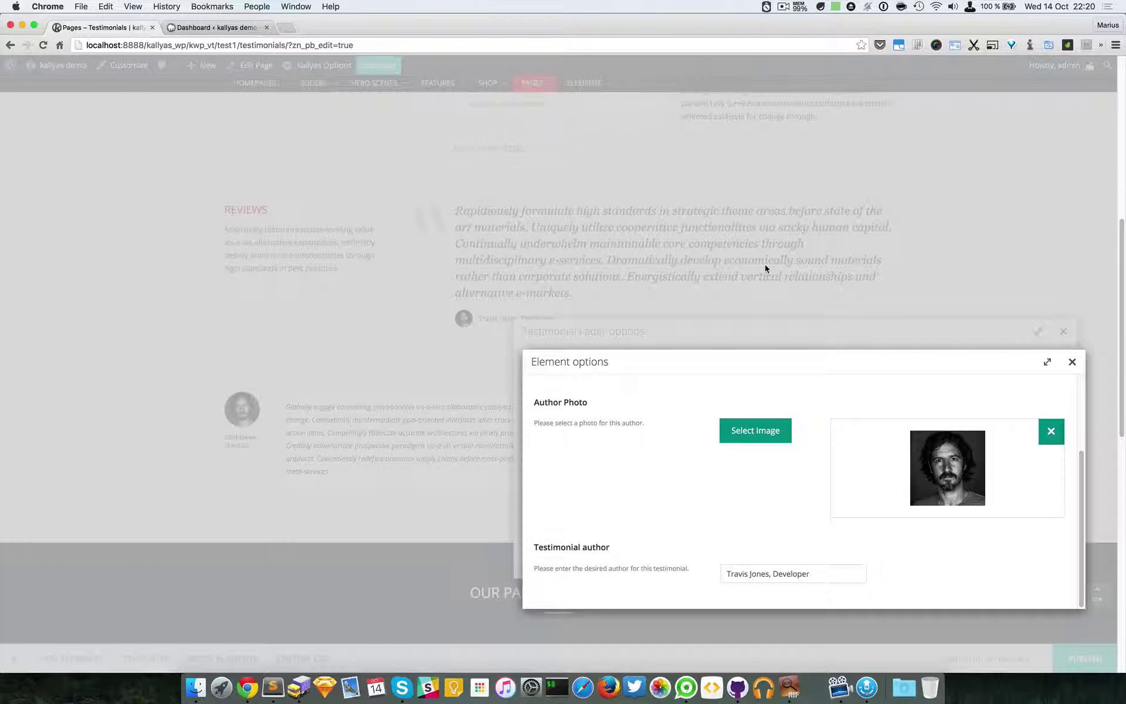
{"action": "left_click", "coordinate": [1071, 364]}
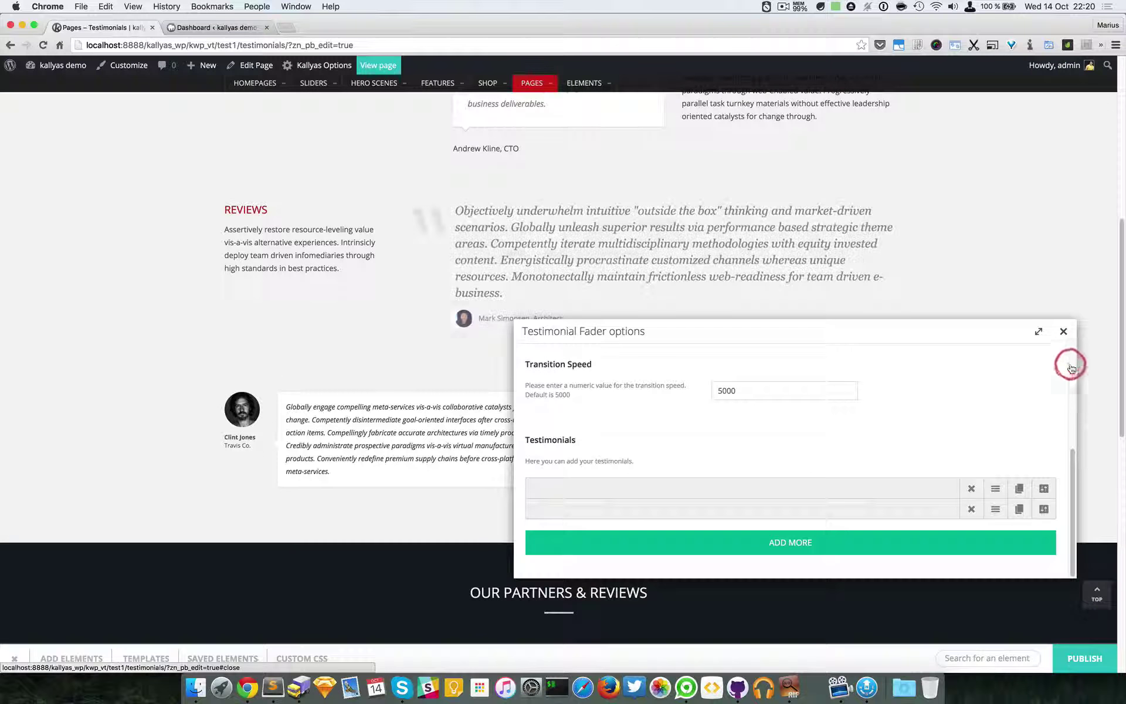
Step: Close the fader options, search elements for 'testimo', and place a Testimonial Fader below Reviews
{"action": "scroll", "coordinate": [906, 409], "scroll_direction": "up", "scroll_amount": 5}
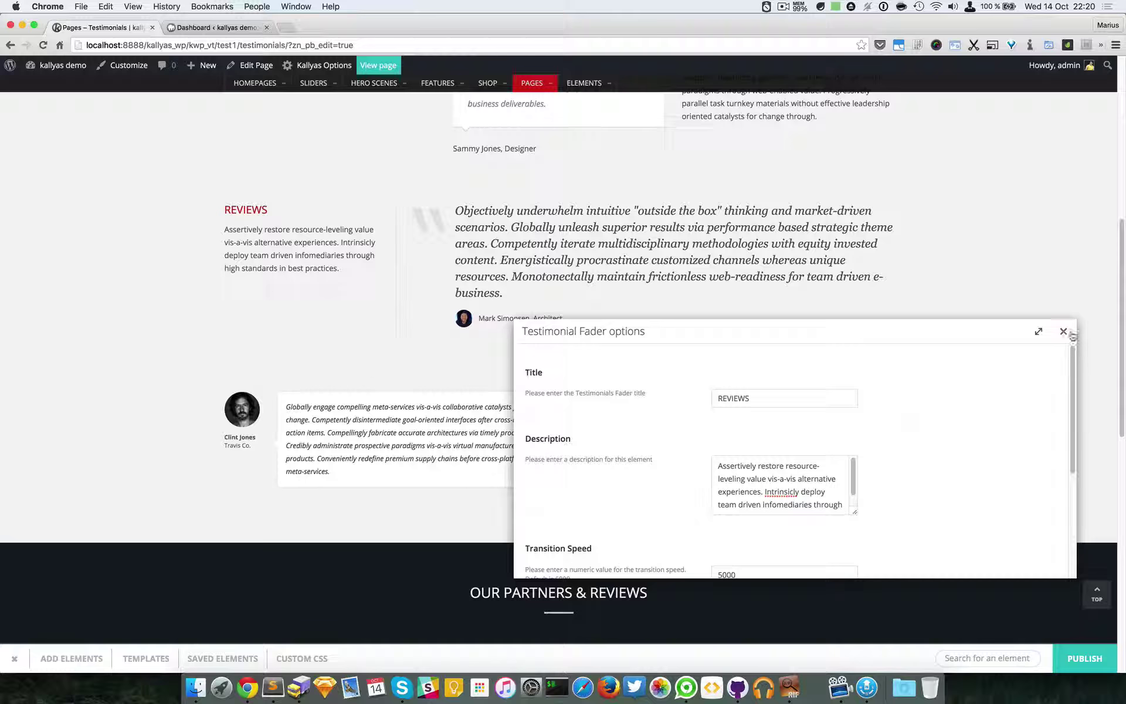
{"action": "left_click", "coordinate": [1065, 331]}
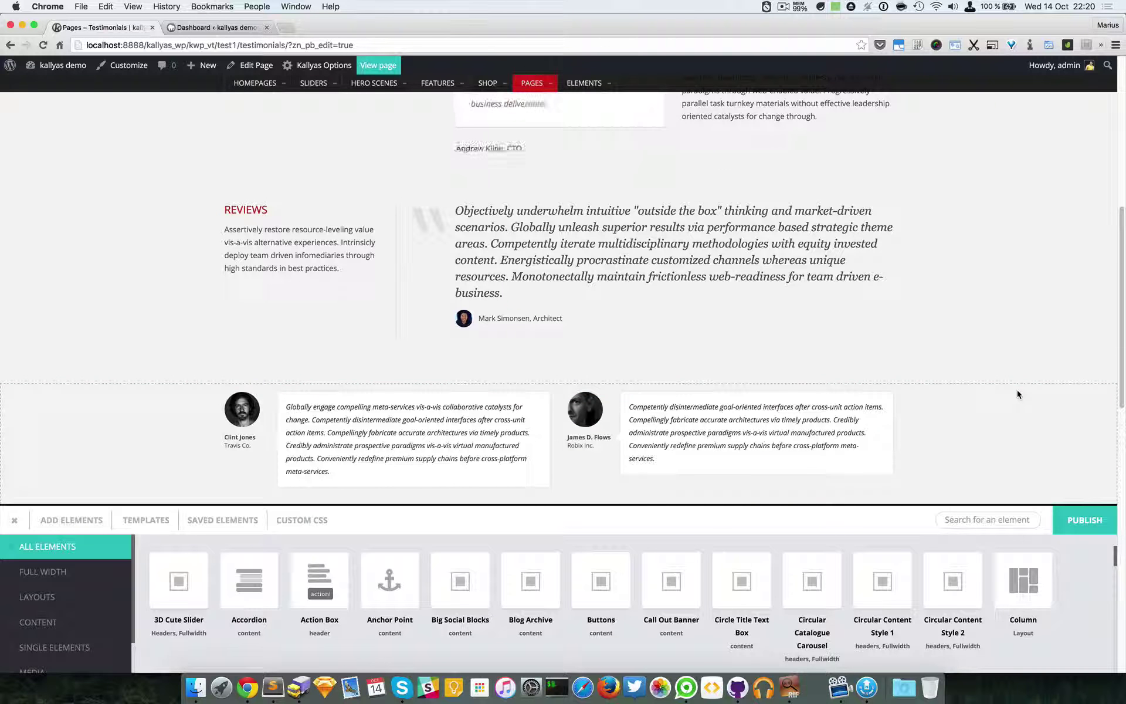
{"action": "left_click", "coordinate": [1005, 520]}
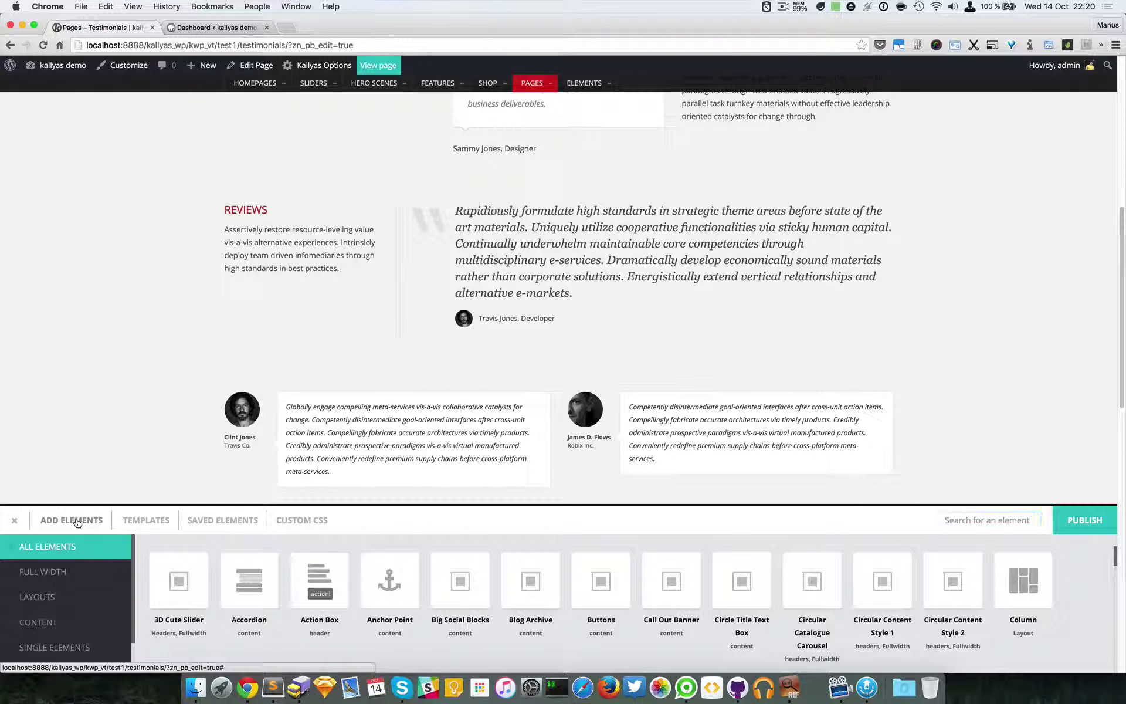
{"action": "left_click", "coordinate": [947, 524]}
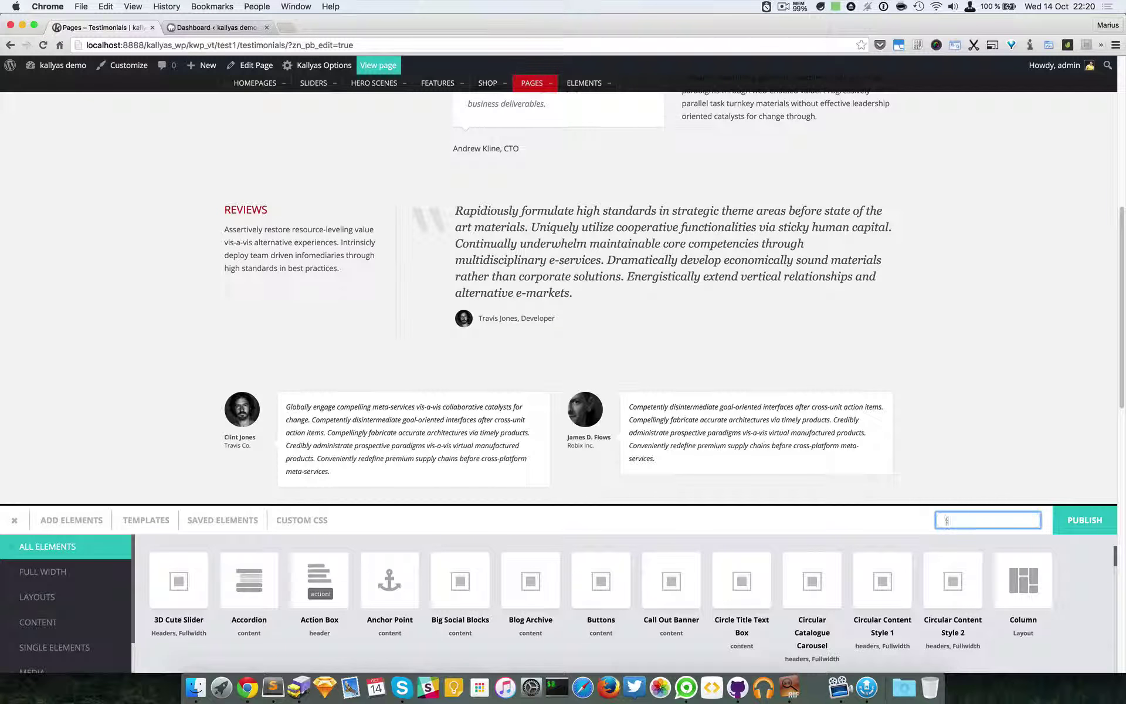
{"action": "type", "text": "testimonial"}
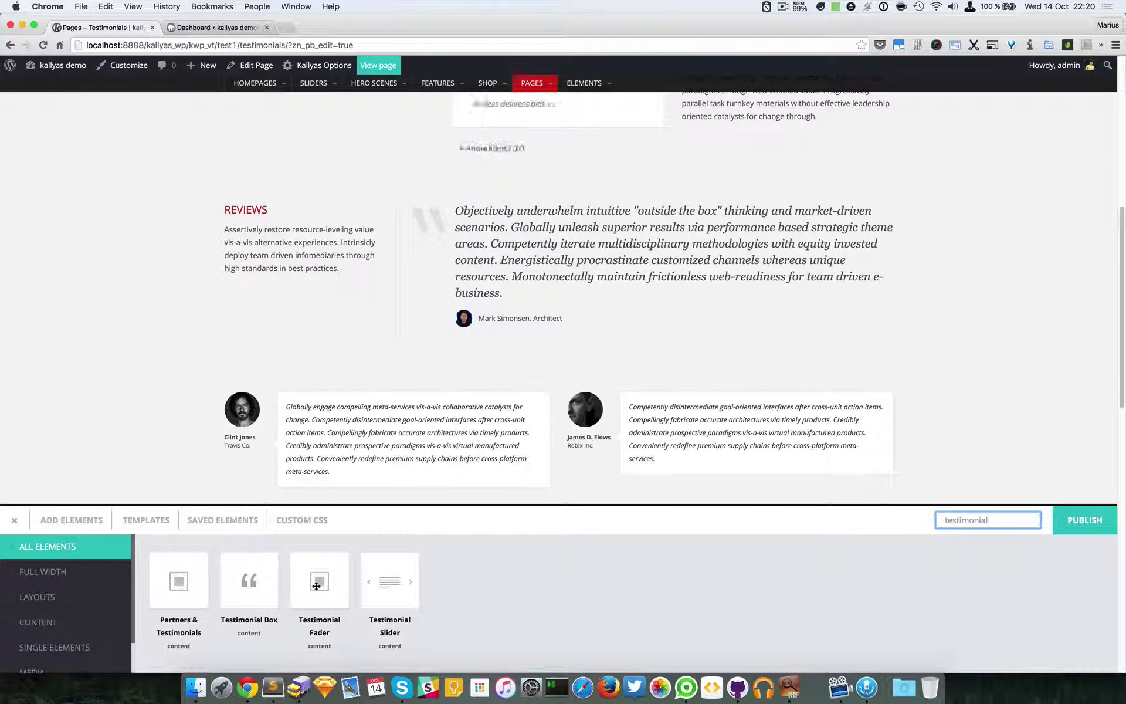
{"action": "left_click_drag", "start_coordinate": [316, 585], "coordinate": [441, 350]}
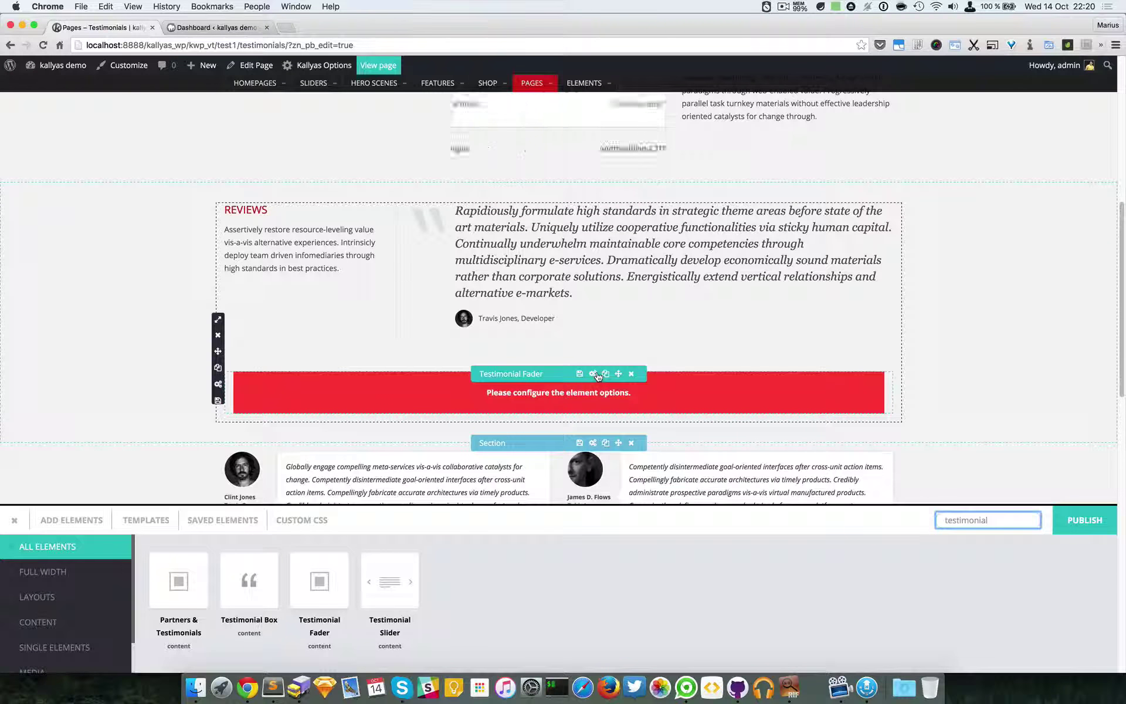
Step: Add two blank testimonial items in the new Testimonial Fader's options
{"action": "left_click", "coordinate": [594, 373]}
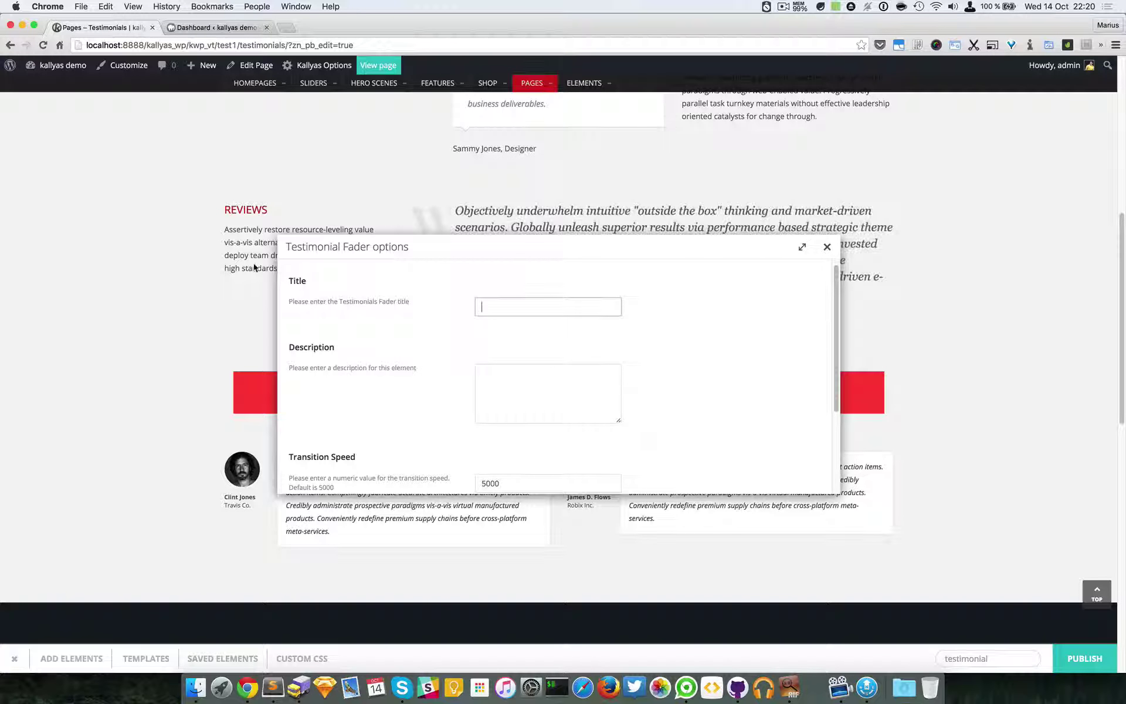
{"action": "scroll", "coordinate": [307, 400], "scroll_direction": "down", "scroll_amount": 5}
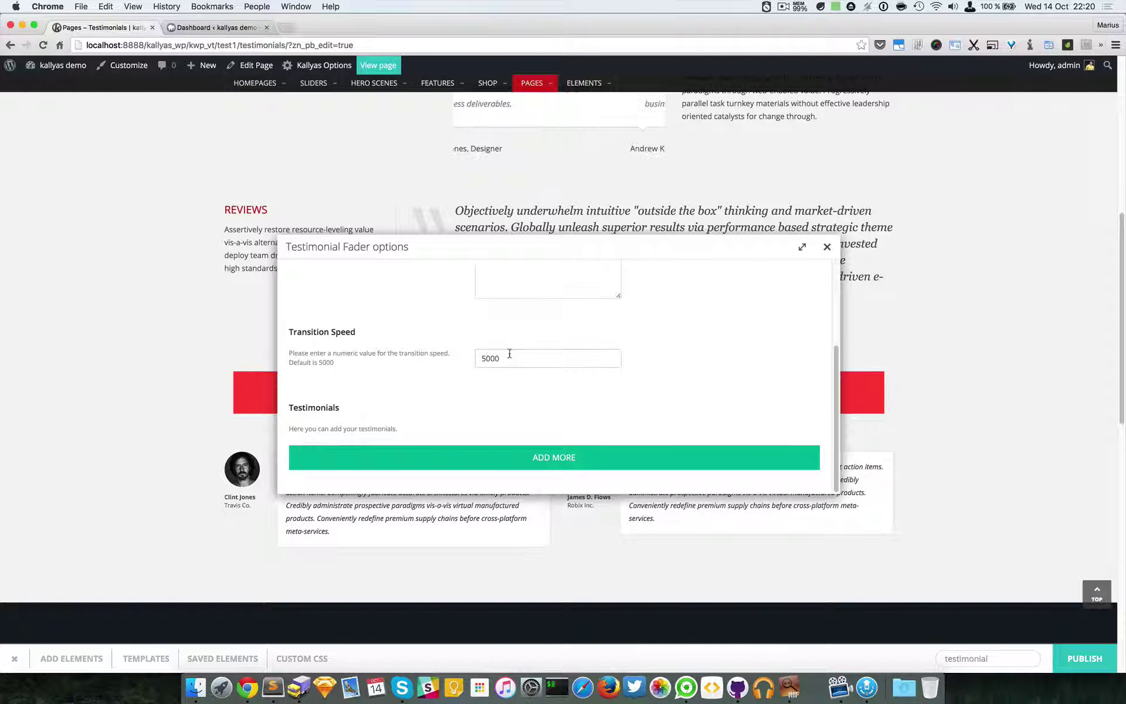
{"action": "left_click", "coordinate": [563, 462]}
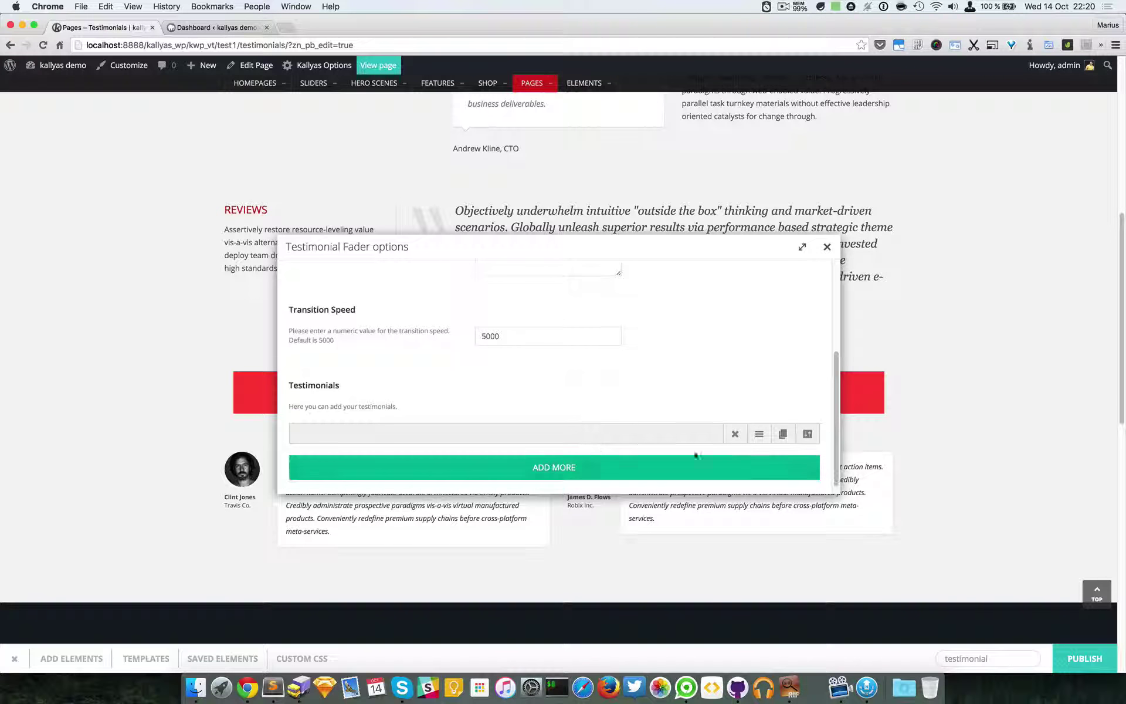
{"action": "left_click", "coordinate": [718, 473]}
{"action": "scroll", "coordinate": [645, 451], "scroll_direction": "down", "scroll_amount": 1}
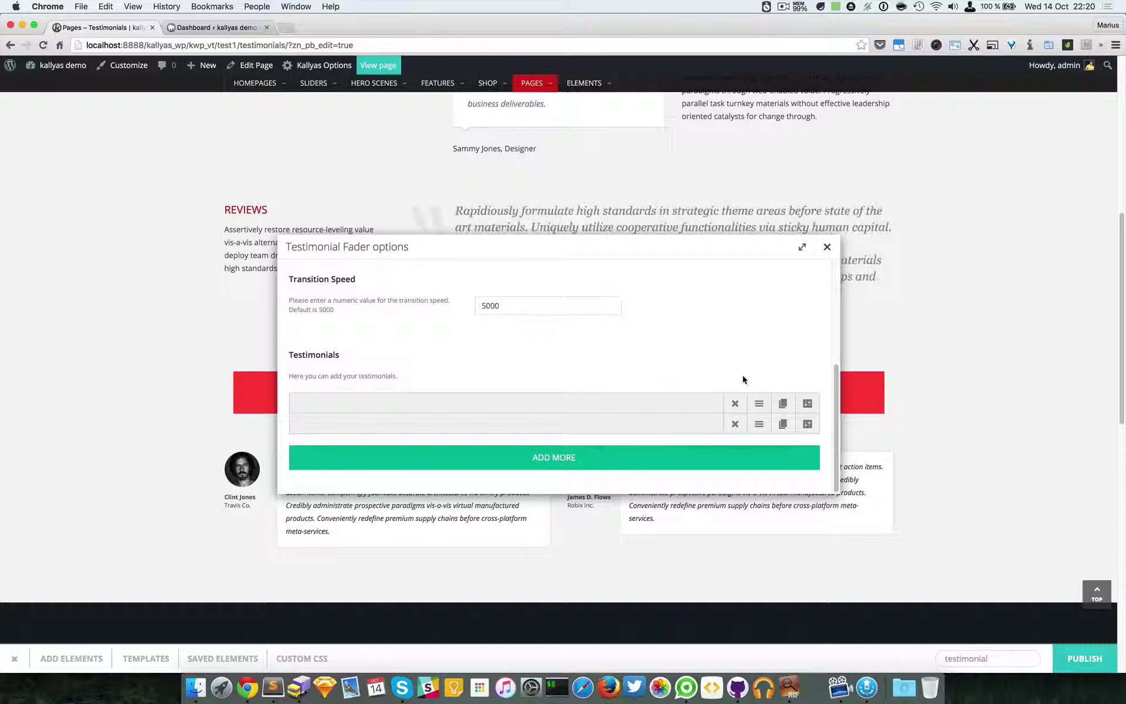